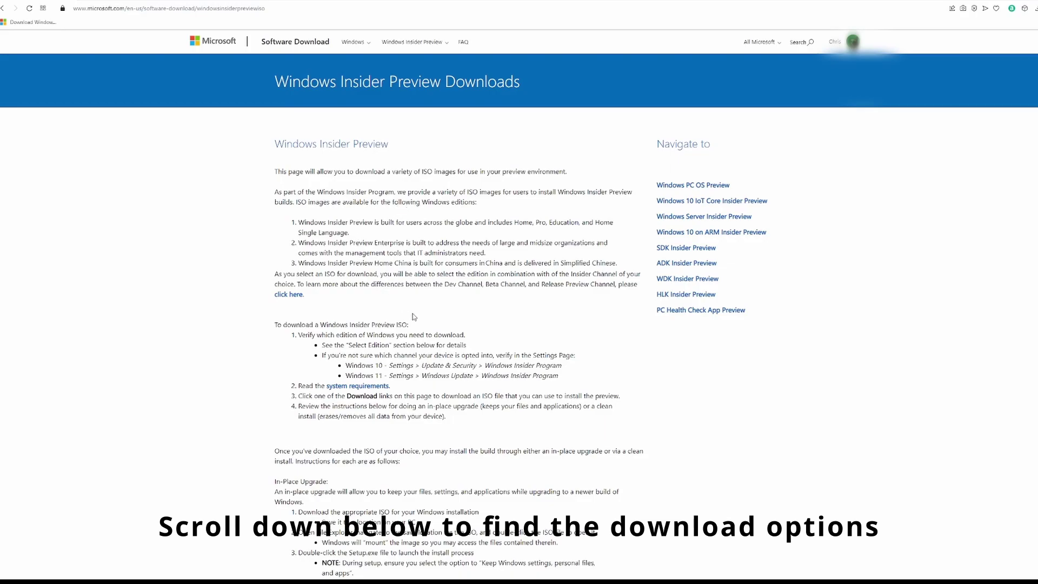
# - Select and confirm Windows 11 Insider Preview (Beta Channel) as the download edition
pyautogui.scroll(-2, 414, 316)
pyautogui.scroll(-2, 414, 312)
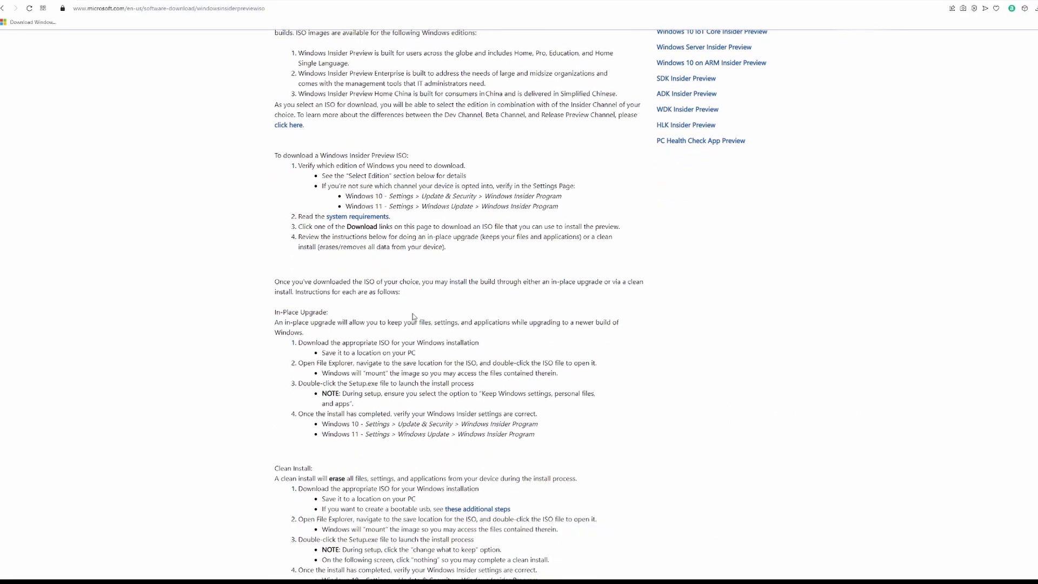
pyautogui.scroll(-2, 414, 317)
pyautogui.scroll(-10, 414, 317)
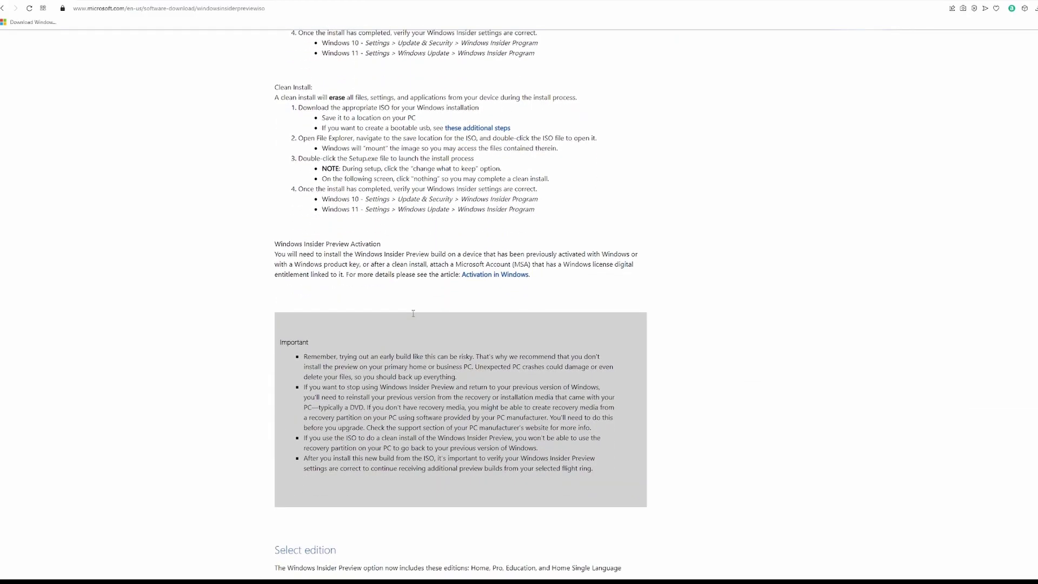
pyautogui.scroll(-6, 414, 312)
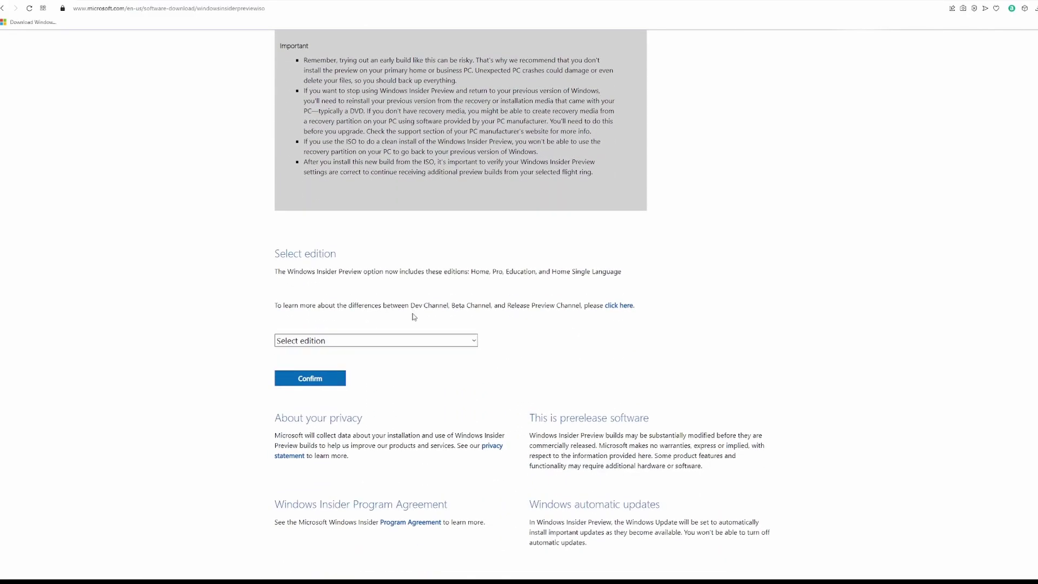
pyautogui.click(460, 258)
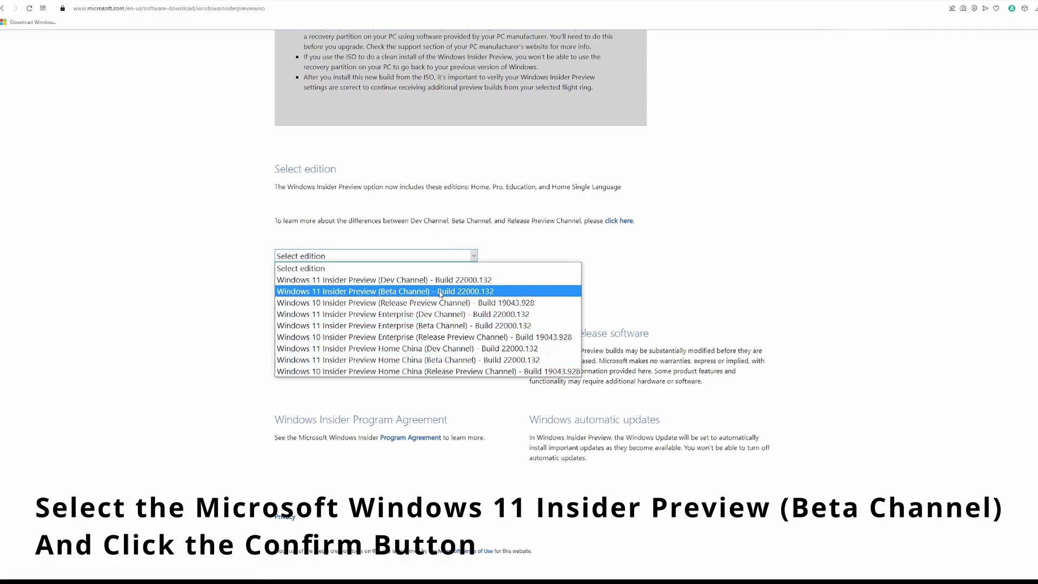
pyautogui.click(440, 293)
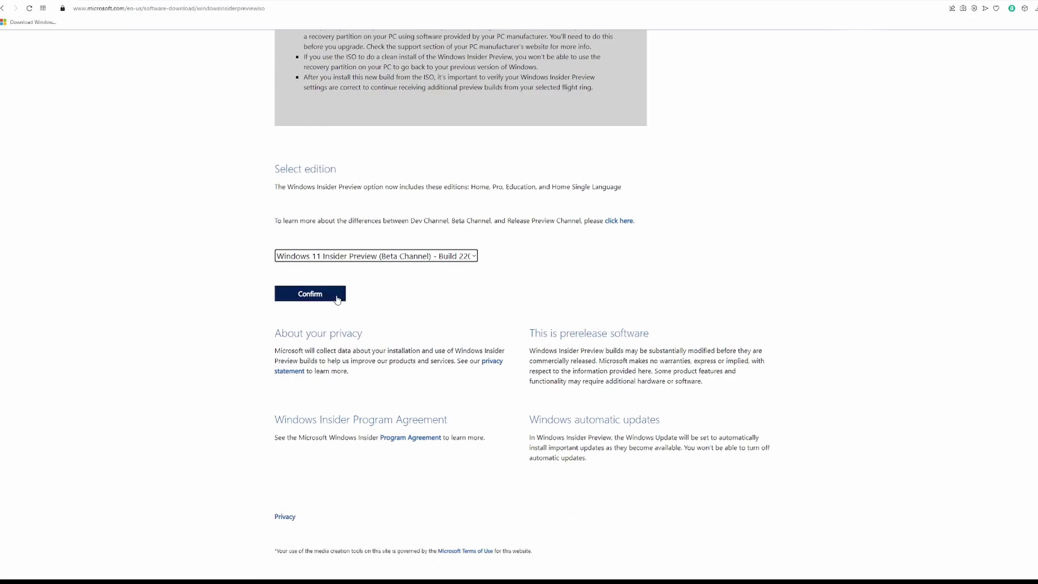
pyautogui.click(336, 297)
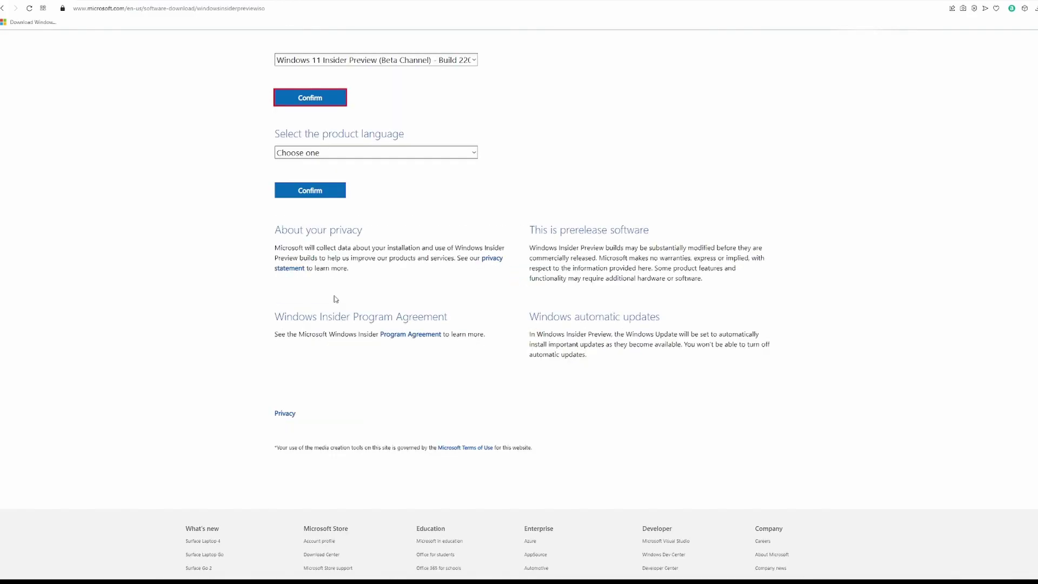
# - Choose English as the product language and confirm it
pyautogui.click(404, 154)
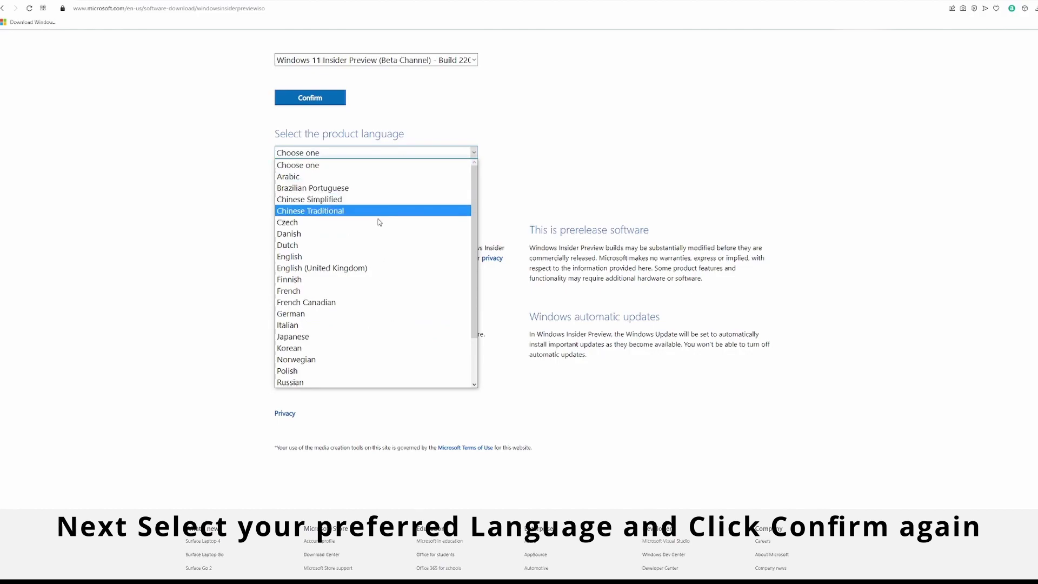
pyautogui.click(365, 258)
pyautogui.click(328, 197)
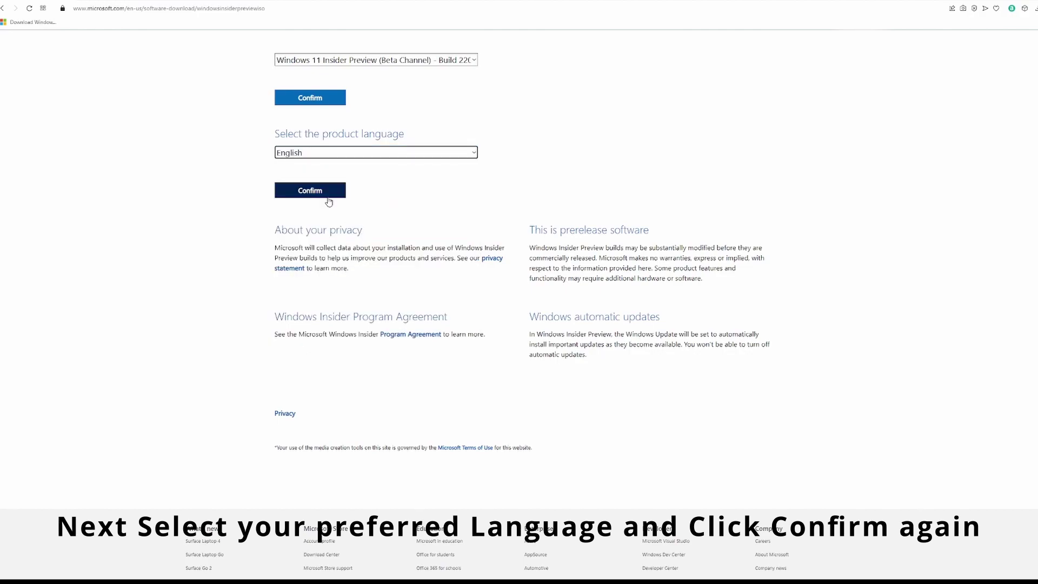
# - Submit the English download choice, then accept default VirtualBox features and the network interfaces warning
pyautogui.click(329, 201)
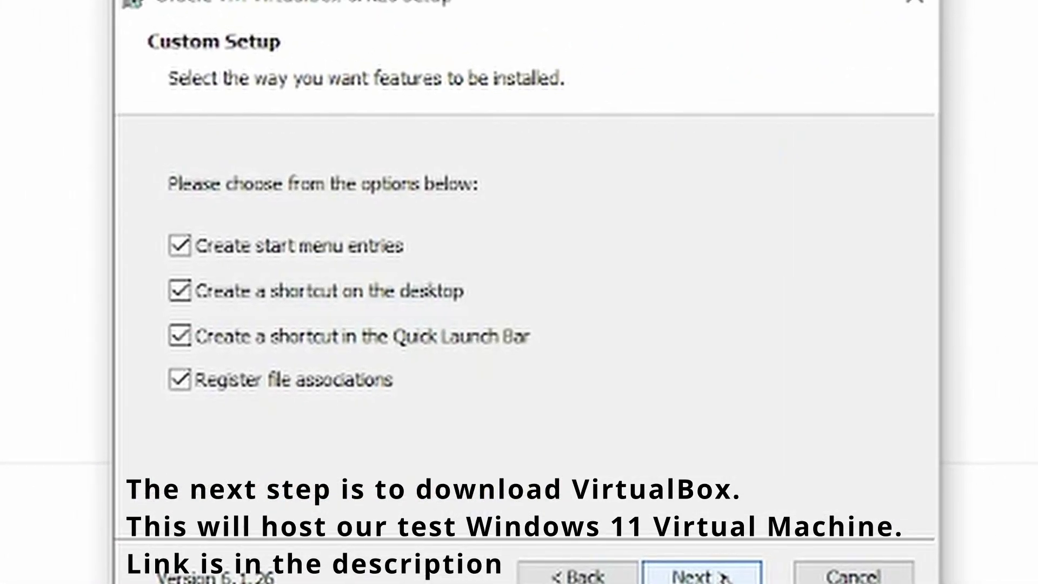
pyautogui.click(724, 576)
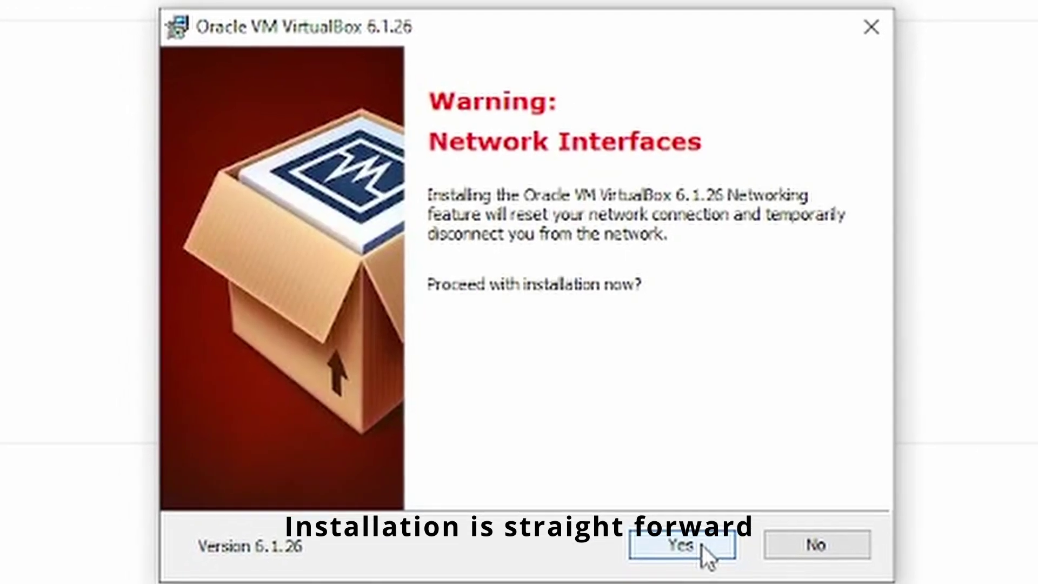
pyautogui.click(697, 545)
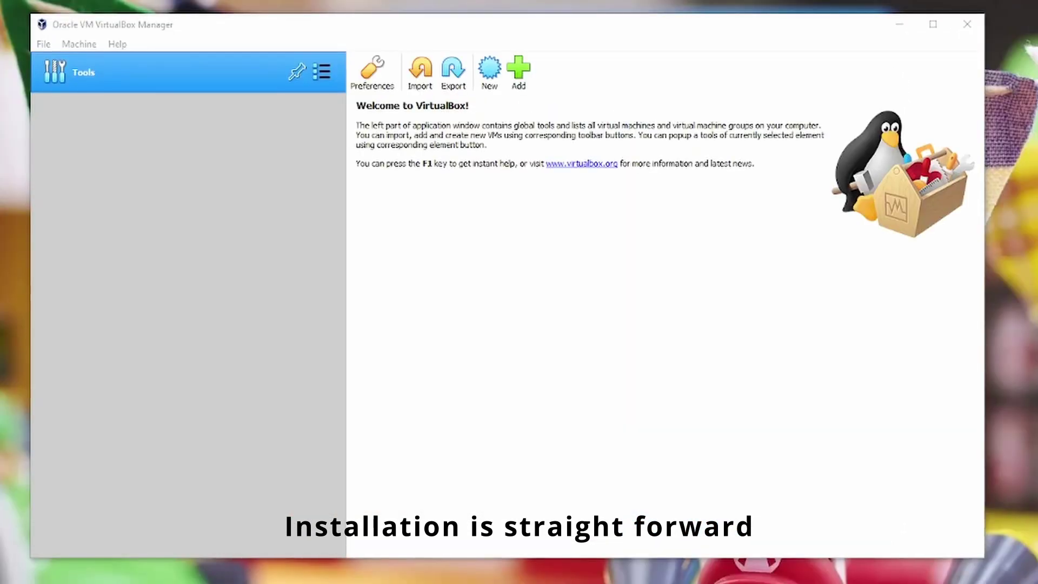
# - Create a new machine named 'Windows 11 preview', type Microsoft Windows, version Windows 10 (64-bit)
pyautogui.click(45, 45)
pyautogui.moveTo(79, 44)
pyautogui.click(73, 64)
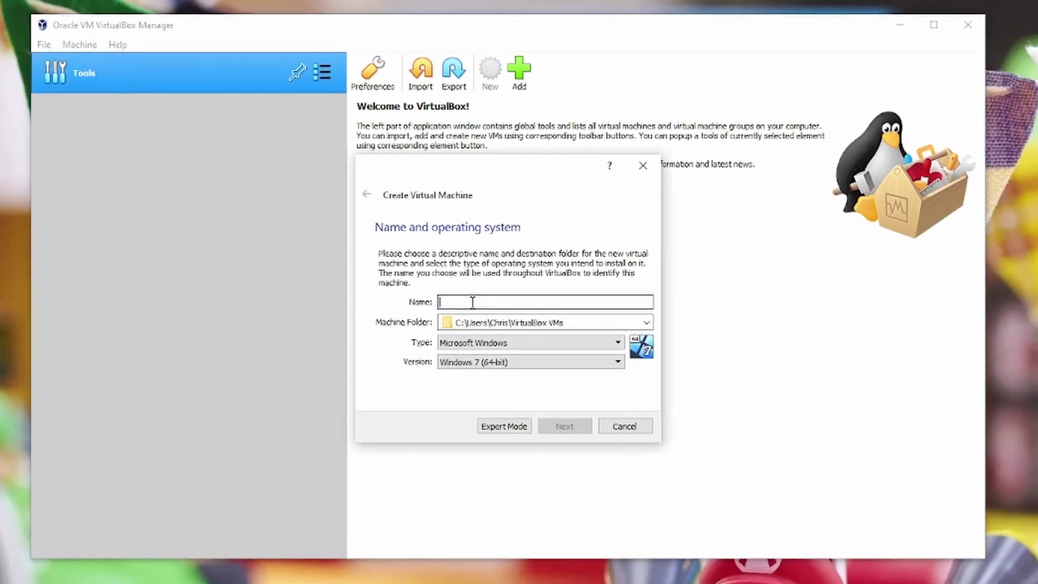
pyautogui.write('Windows 11 preview')
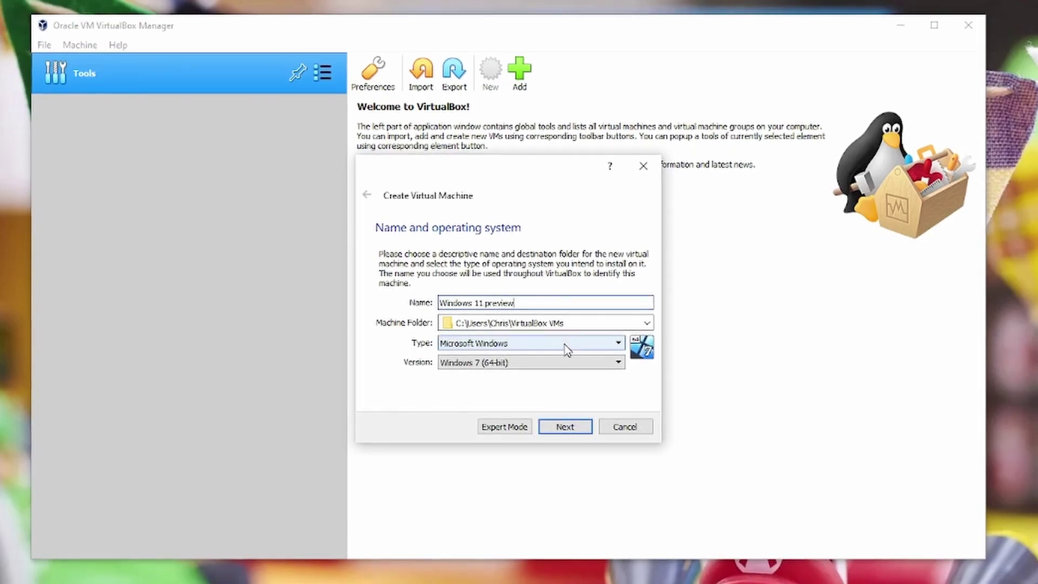
pyautogui.click(610, 346)
pyautogui.click(607, 344)
pyautogui.click(616, 363)
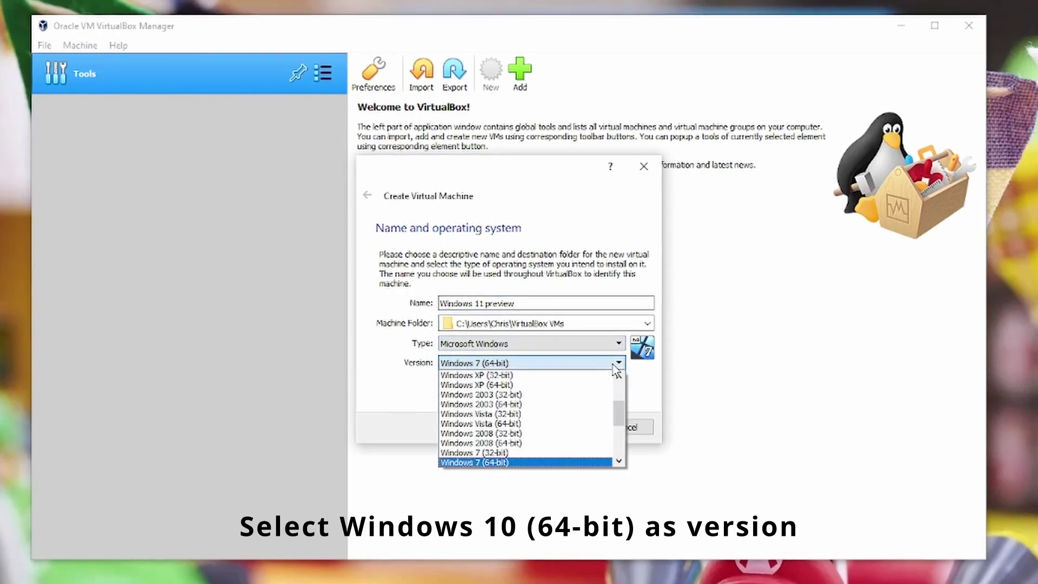
pyautogui.moveTo(618, 405); pyautogui.dragTo(620, 446)
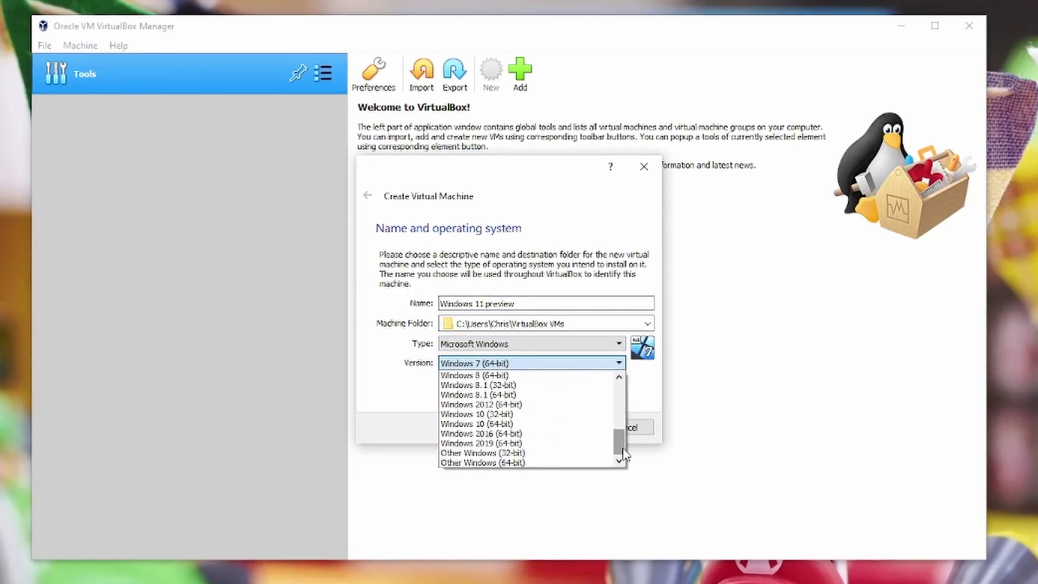
pyautogui.click(571, 424)
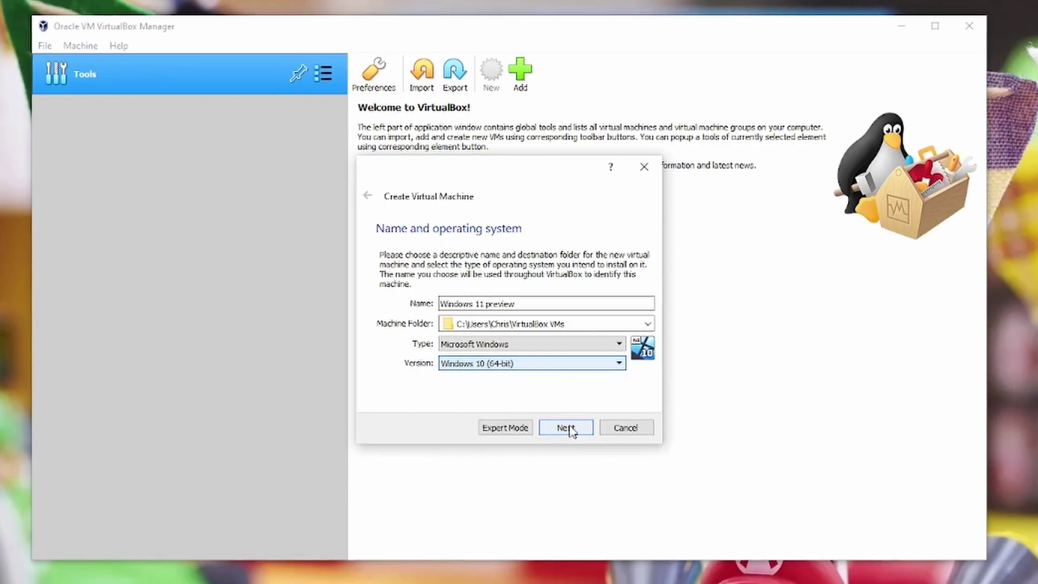
# - Give the new VM 4196 MB of memory
pyautogui.click(566, 427)
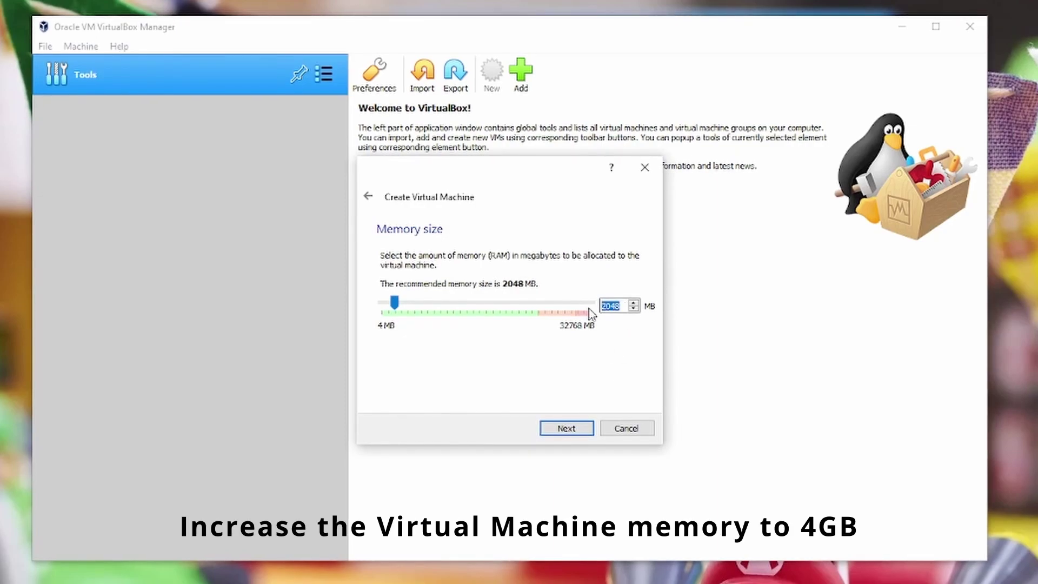
pyautogui.write('4096')
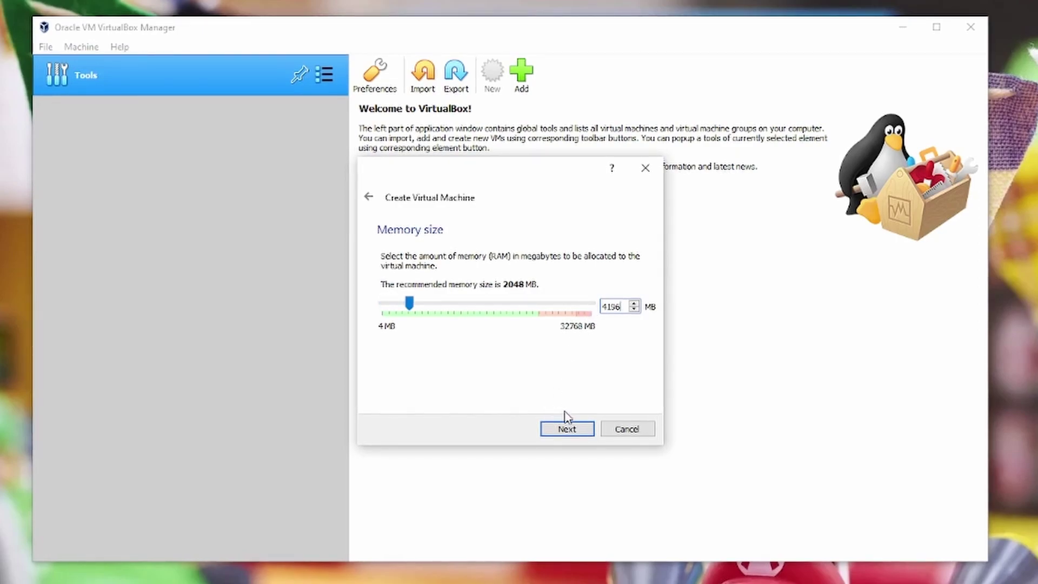
pyautogui.click(567, 431)
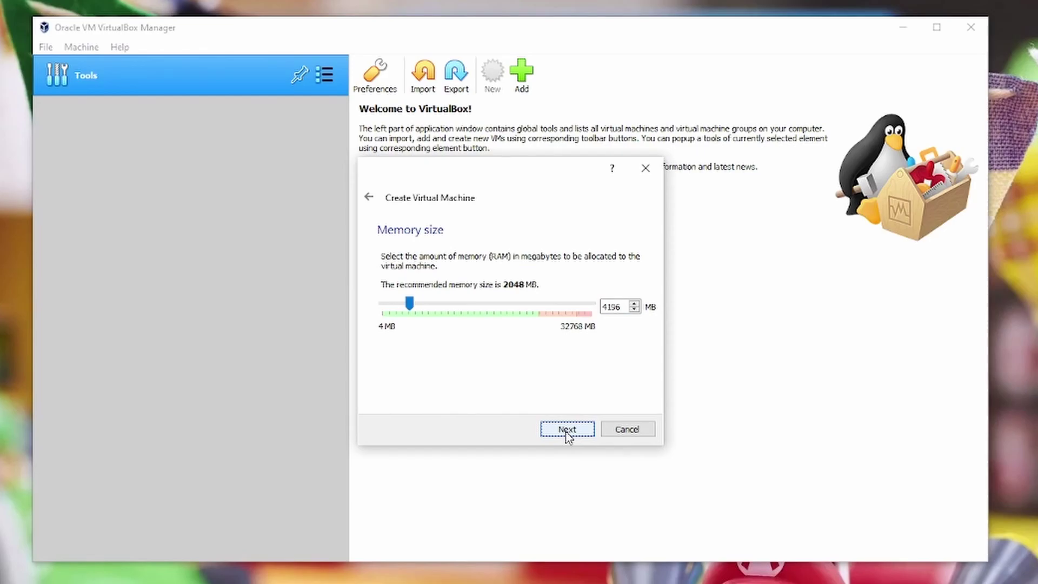
# - Create a dynamically allocated 50 GB VDI virtual hard disk for the VM
pyautogui.click(567, 430)
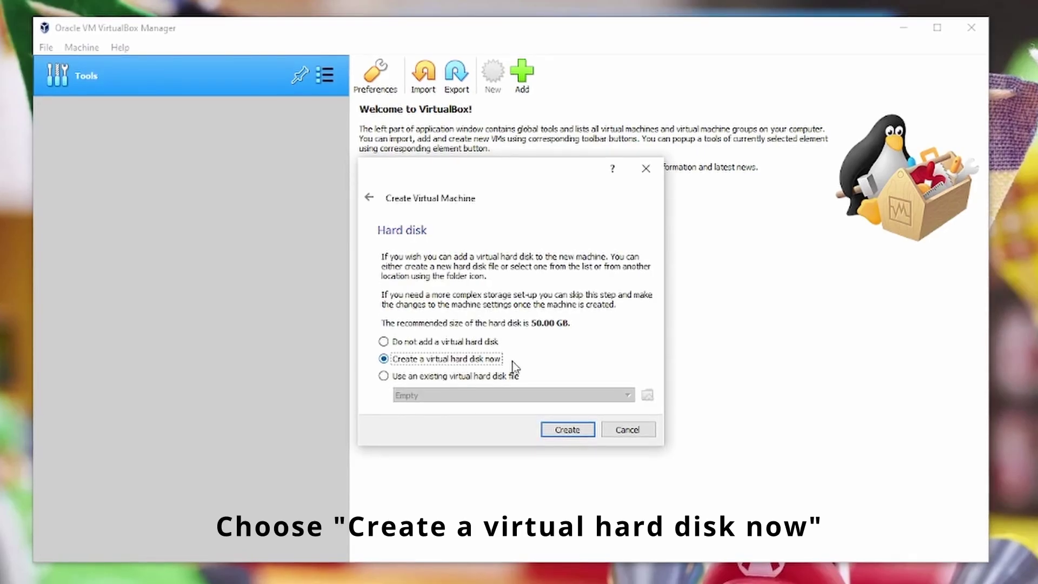
pyautogui.click(567, 429)
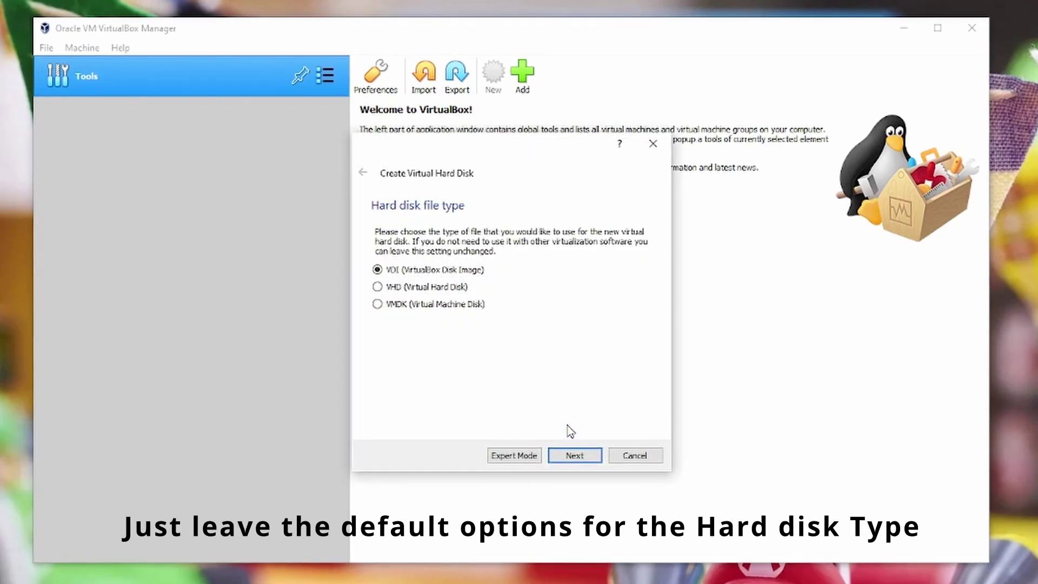
pyautogui.click(575, 457)
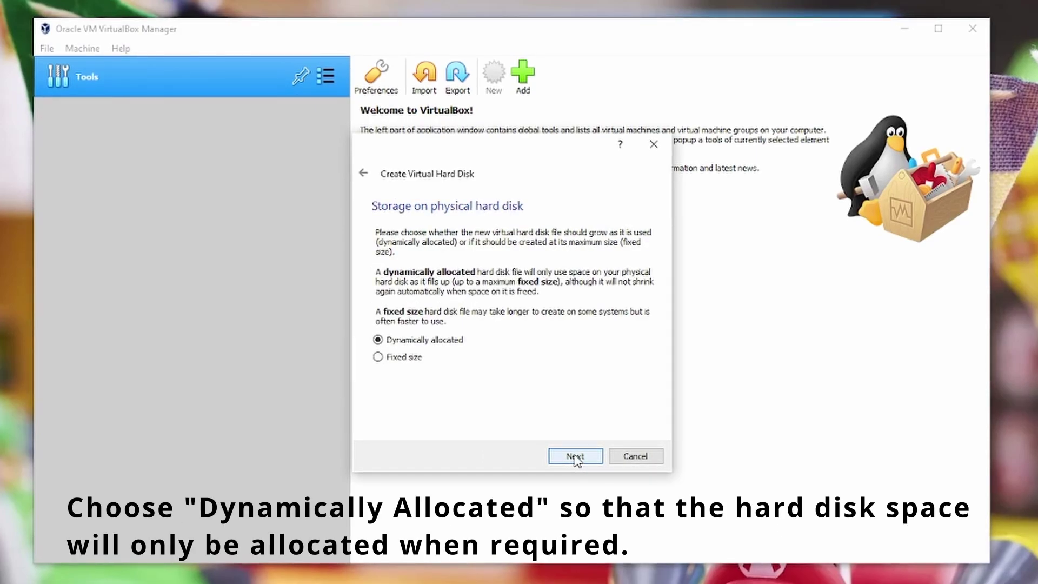
pyautogui.click(575, 457)
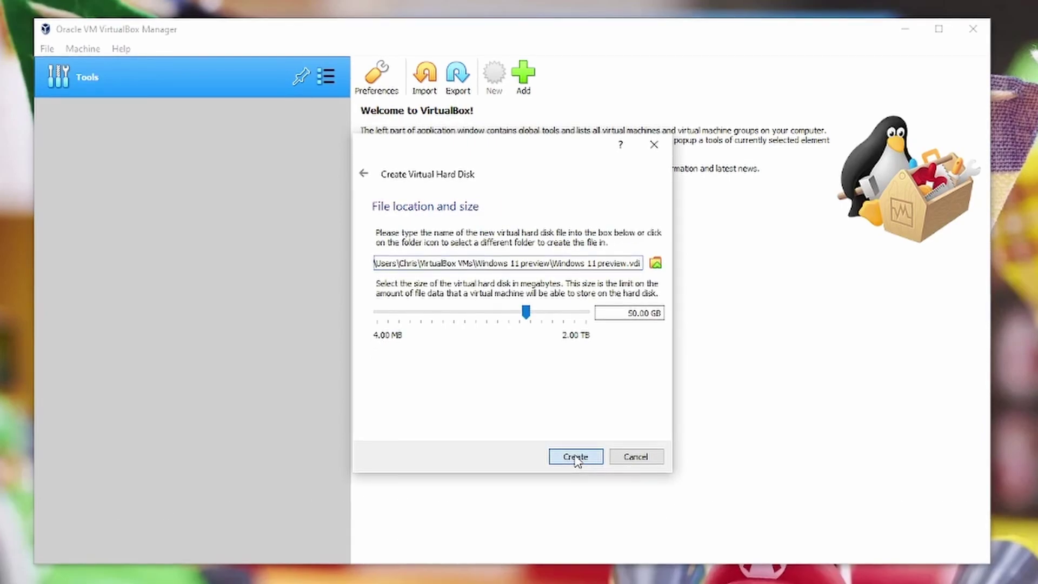
pyautogui.click(576, 457)
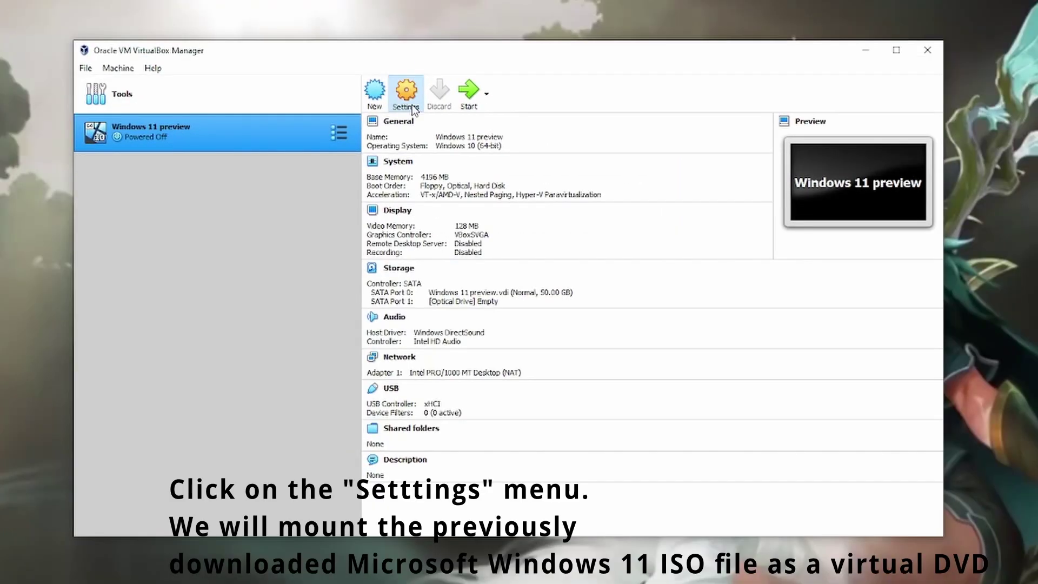
# - Load the Windows11 InsiderPreview ISO from Downloads into the VM's empty optical drive and save
pyautogui.click(405, 92)
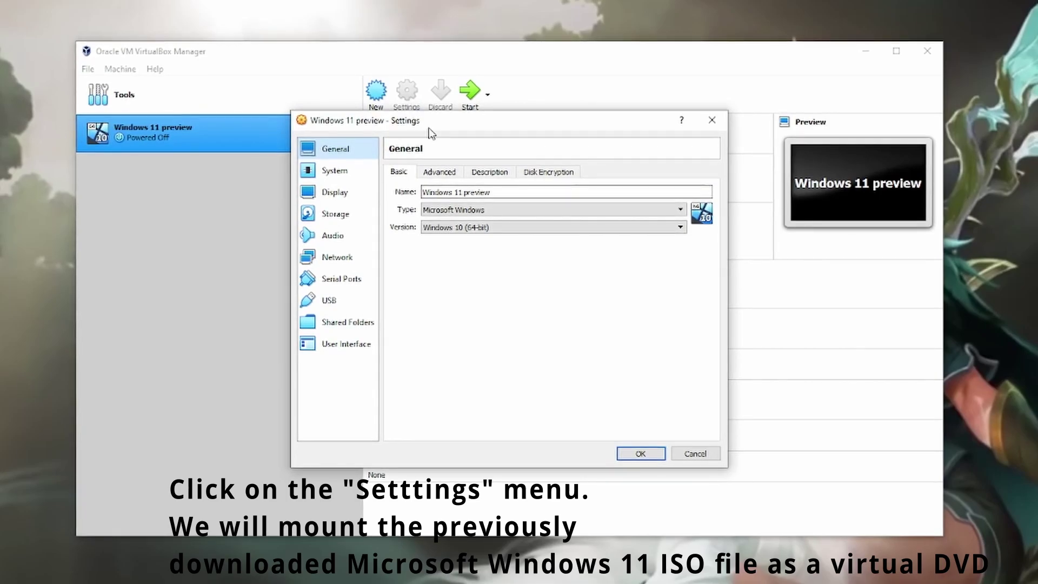
pyautogui.click(339, 213)
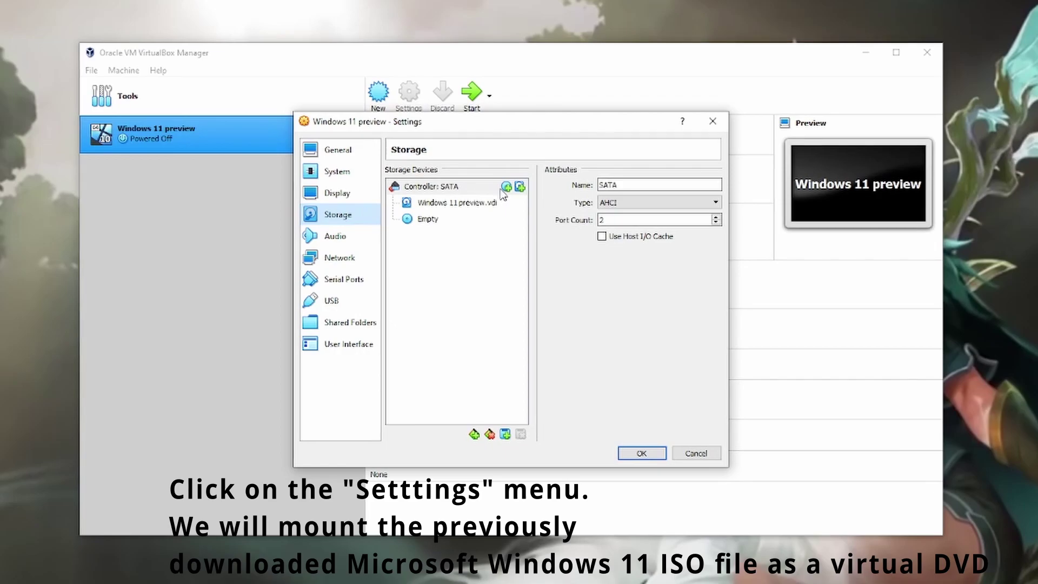
pyautogui.click(444, 206)
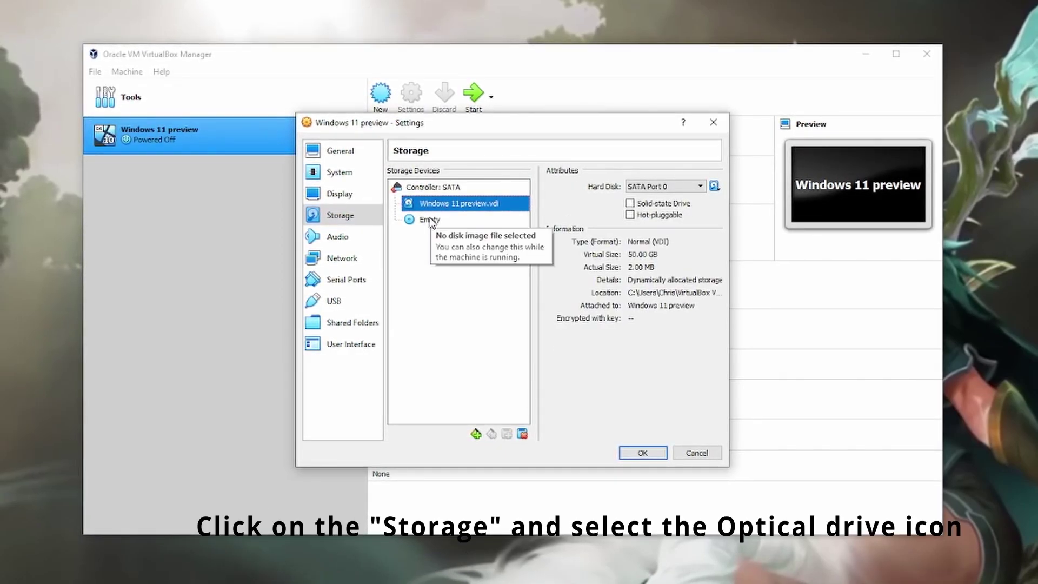
pyautogui.click(435, 219)
pyautogui.click(714, 186)
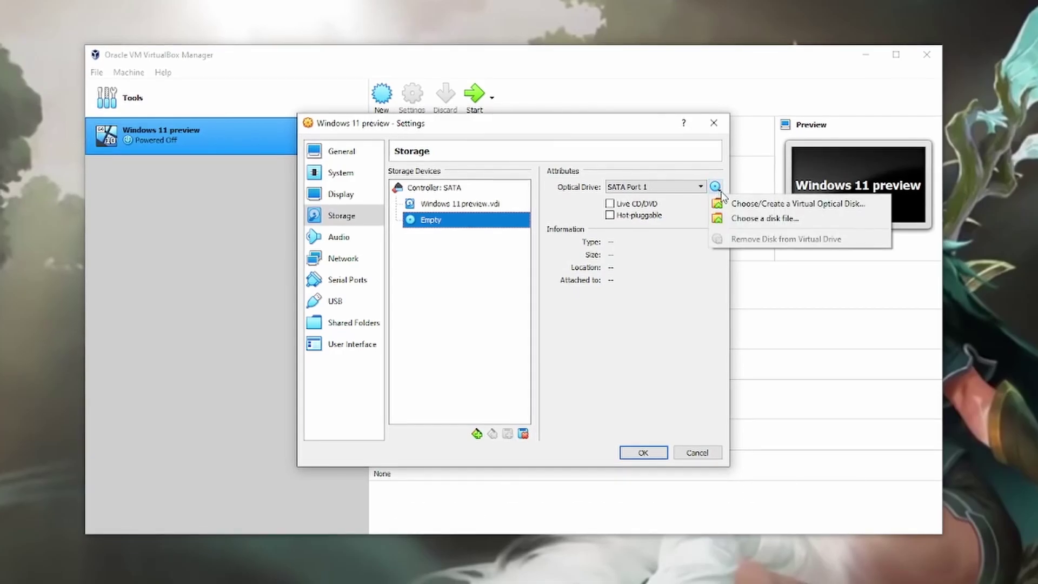
pyautogui.click(749, 219)
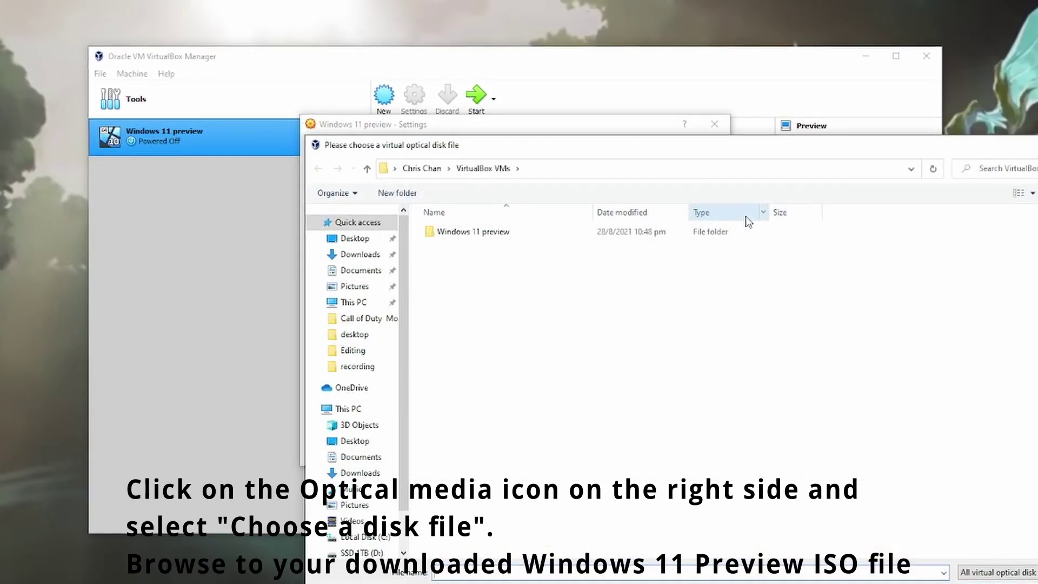
pyautogui.click(382, 474)
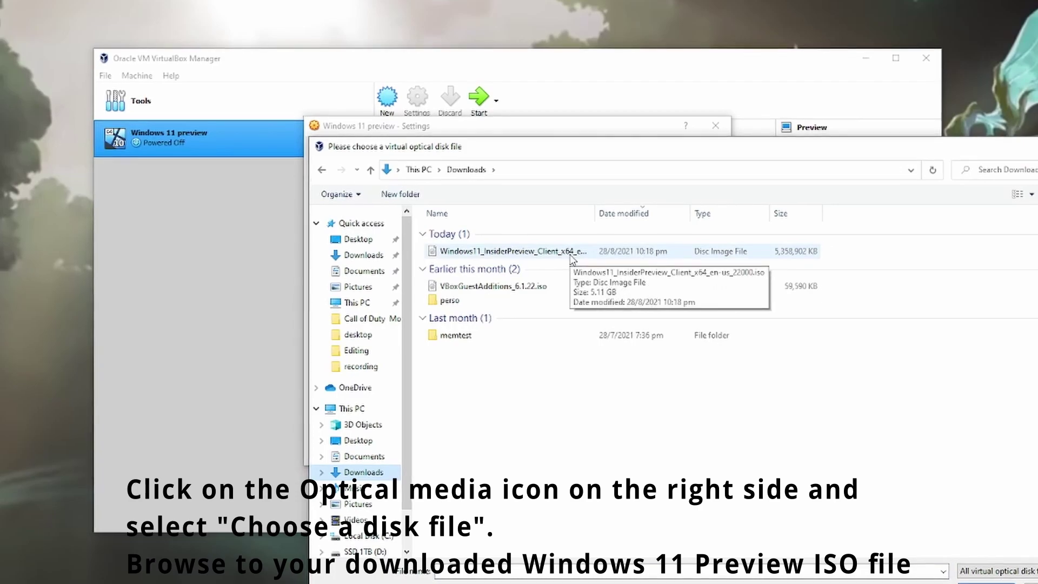
pyautogui.click(541, 251)
pyautogui.click(921, 579)
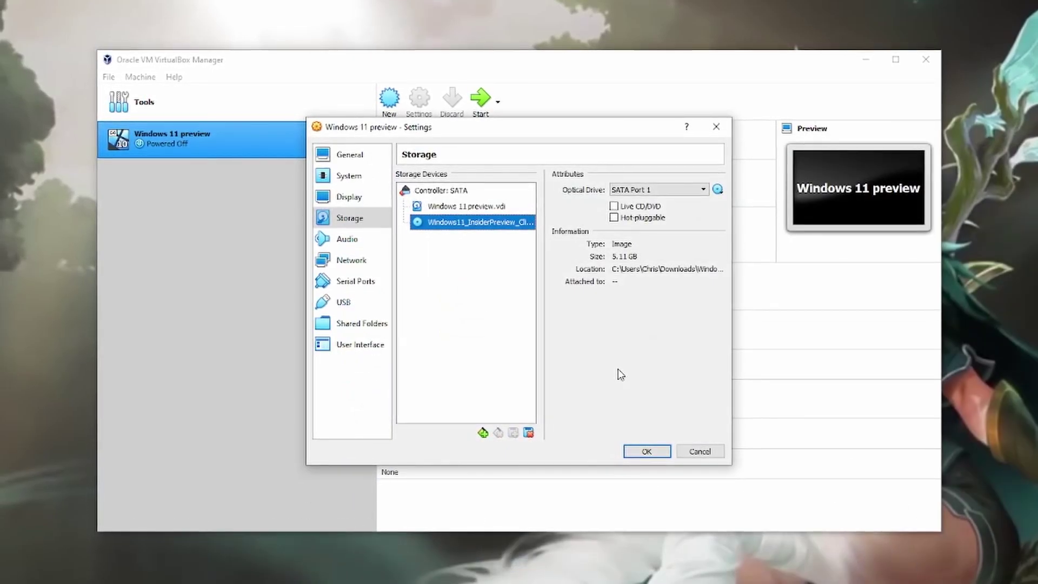
pyautogui.click(631, 451)
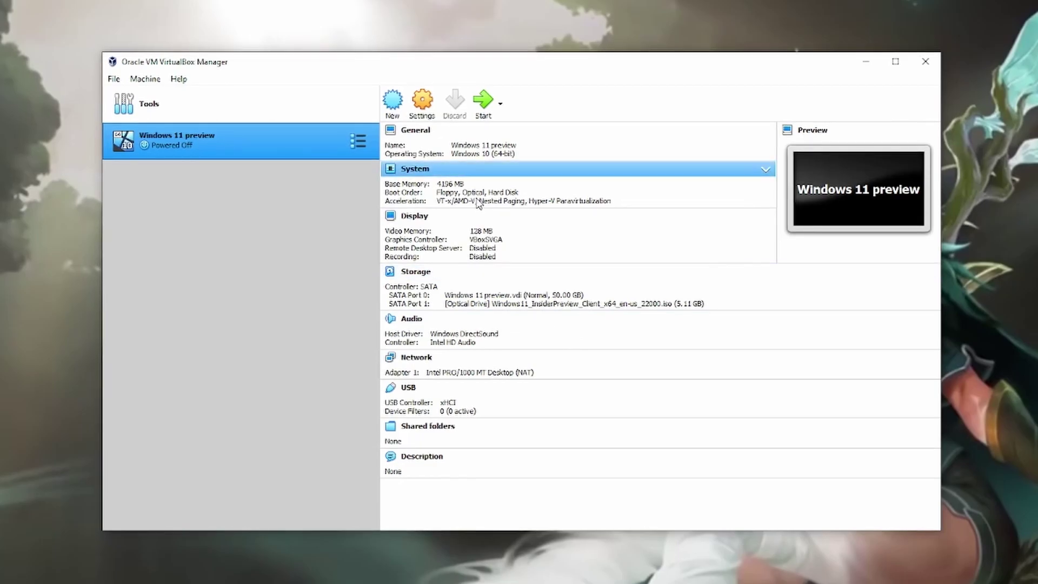
# - Start the Windows 11 preview VM, dismiss the keyboard capture notice, and minimize the Manager
pyautogui.click(491, 109)
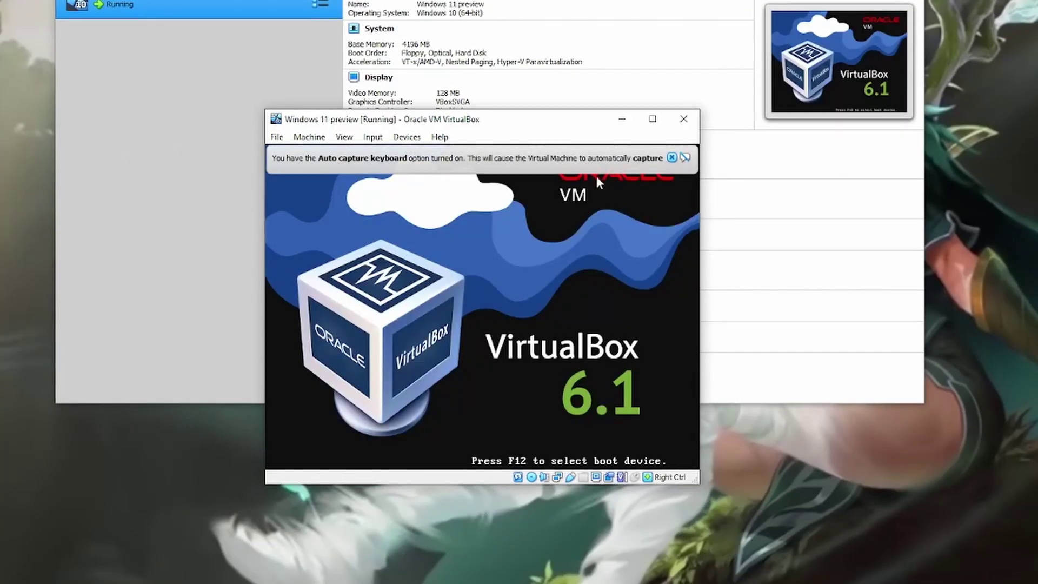
pyautogui.click(671, 158)
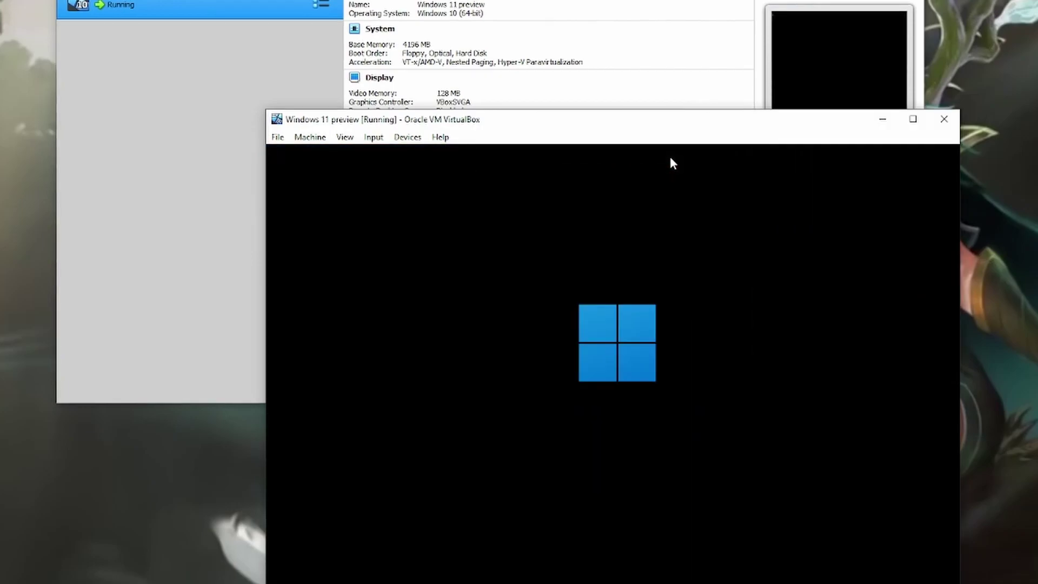
pyautogui.moveTo(656, 125); pyautogui.dragTo(581, 86)
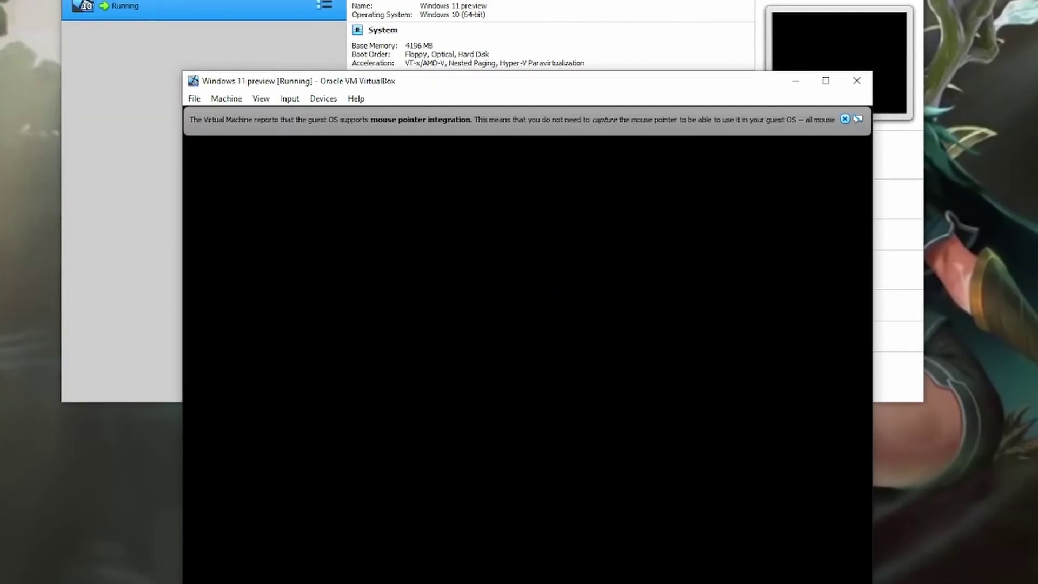
pyautogui.press('super+Down')
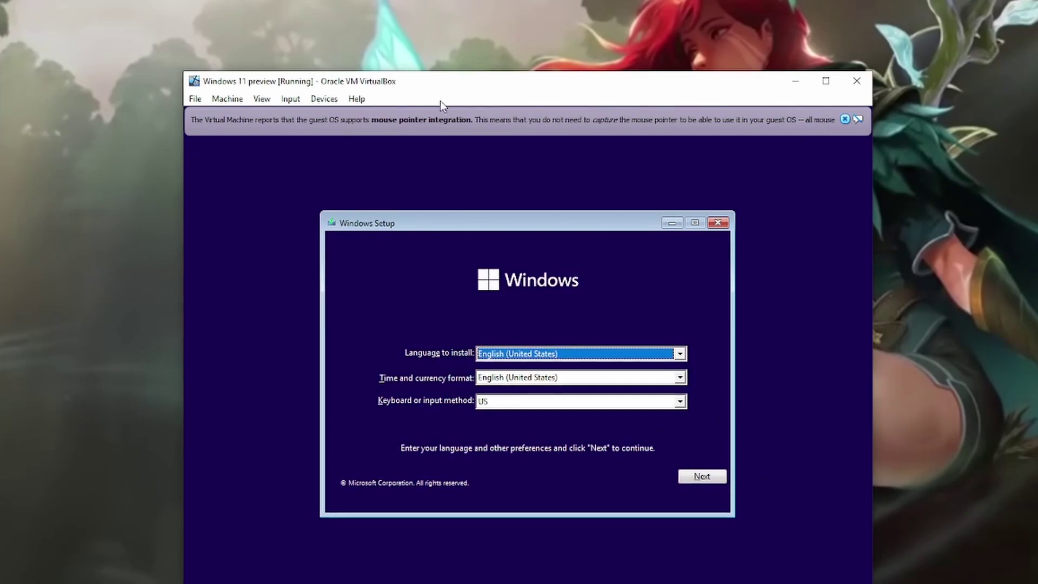
# - Keep default language settings and start installing Windows without a product key
pyautogui.click(845, 120)
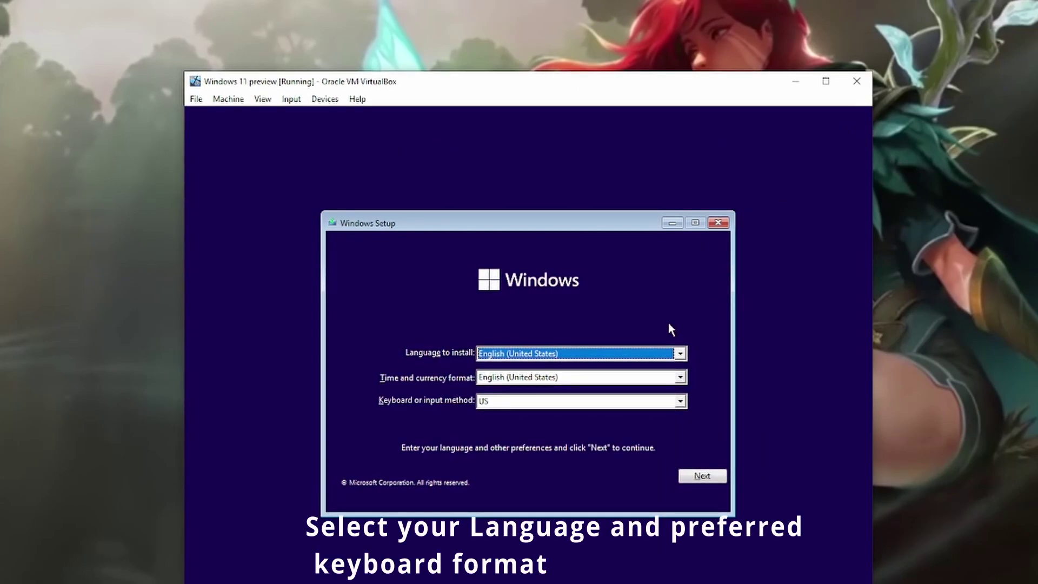
pyautogui.click(713, 476)
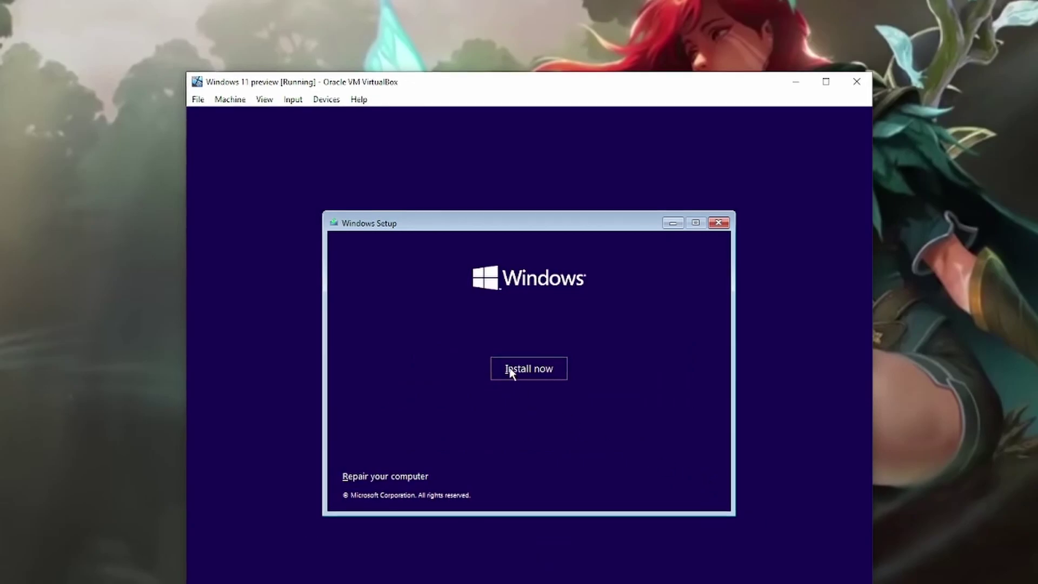
pyautogui.click(510, 370)
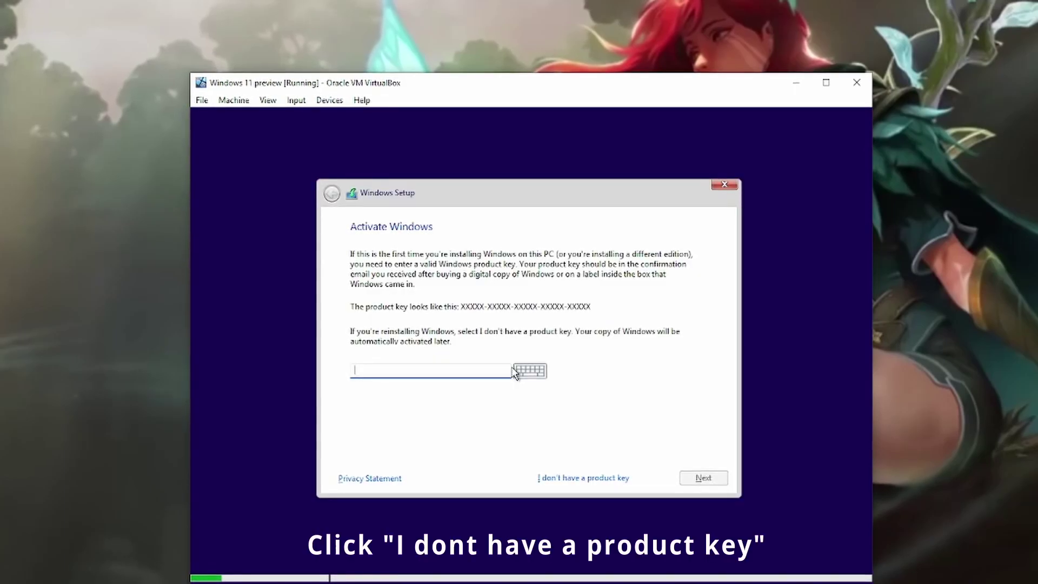
pyautogui.click(591, 482)
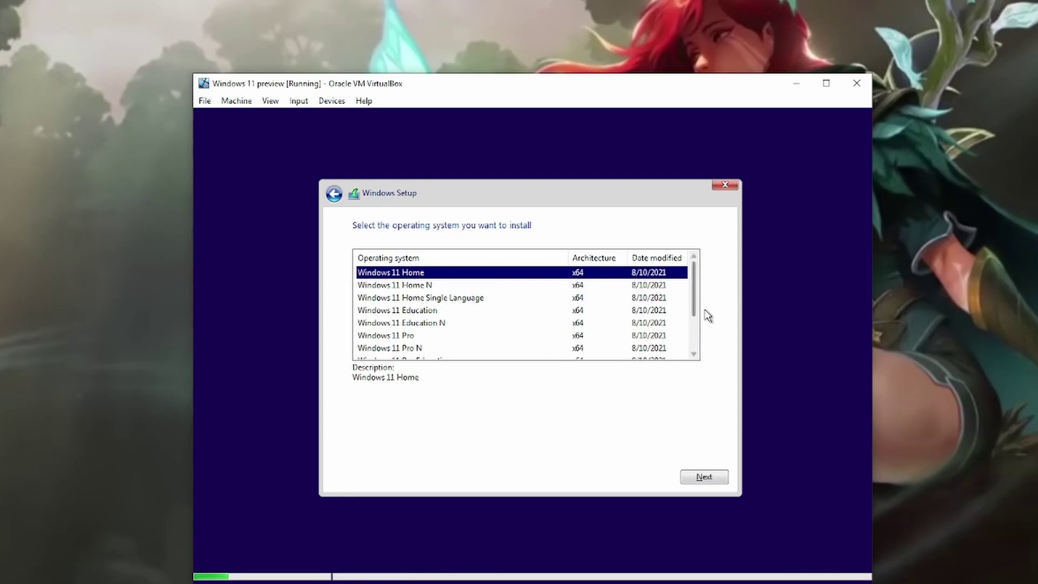
# - Pick Windows 11 Pro, accept the license, and do a custom install onto Drive 0
pyautogui.click(393, 336)
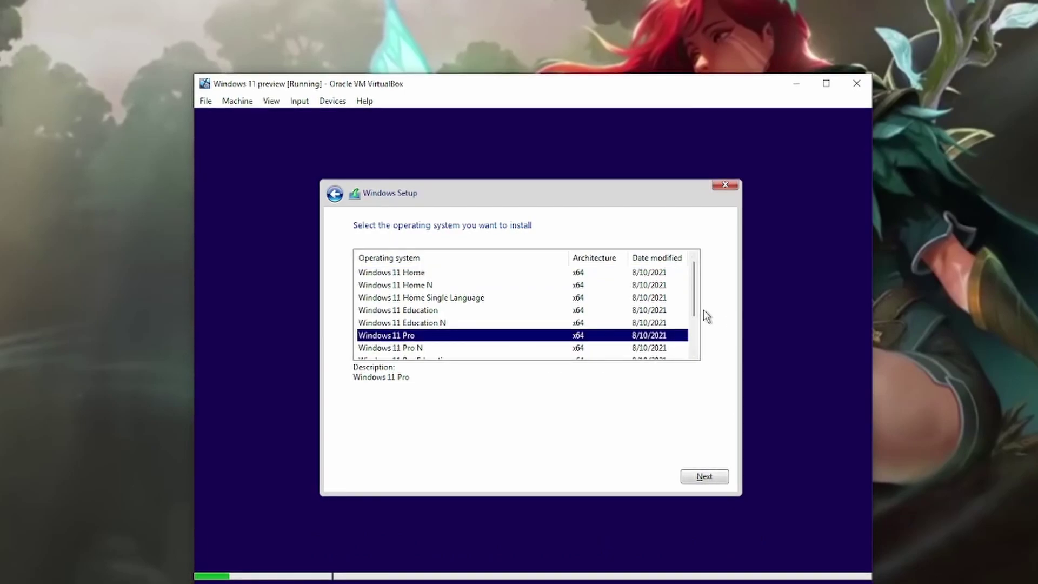
pyautogui.scroll(-2, 696, 324)
pyautogui.scroll(1, 697, 351)
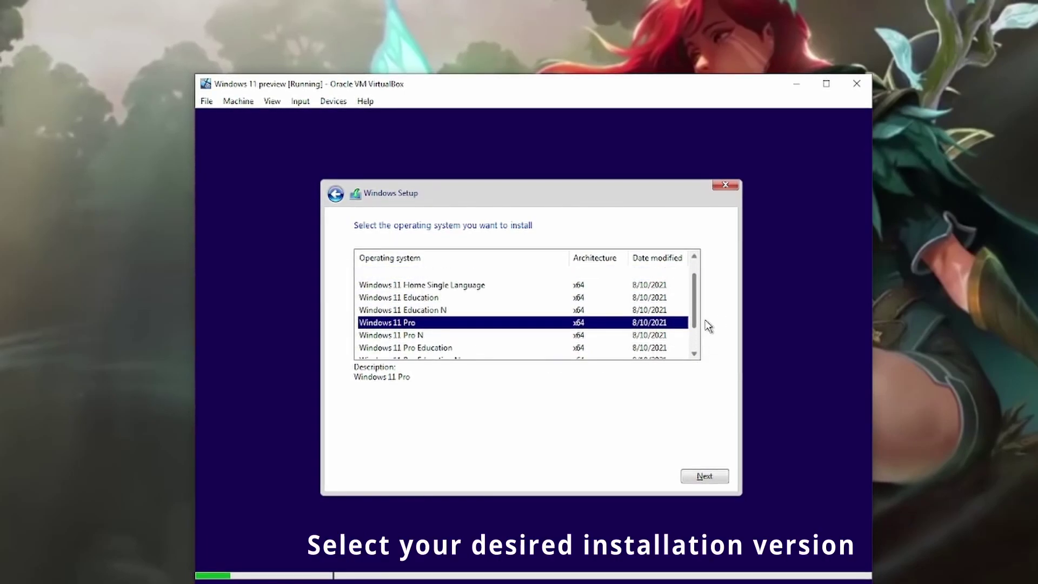
pyautogui.scroll(1, 708, 319)
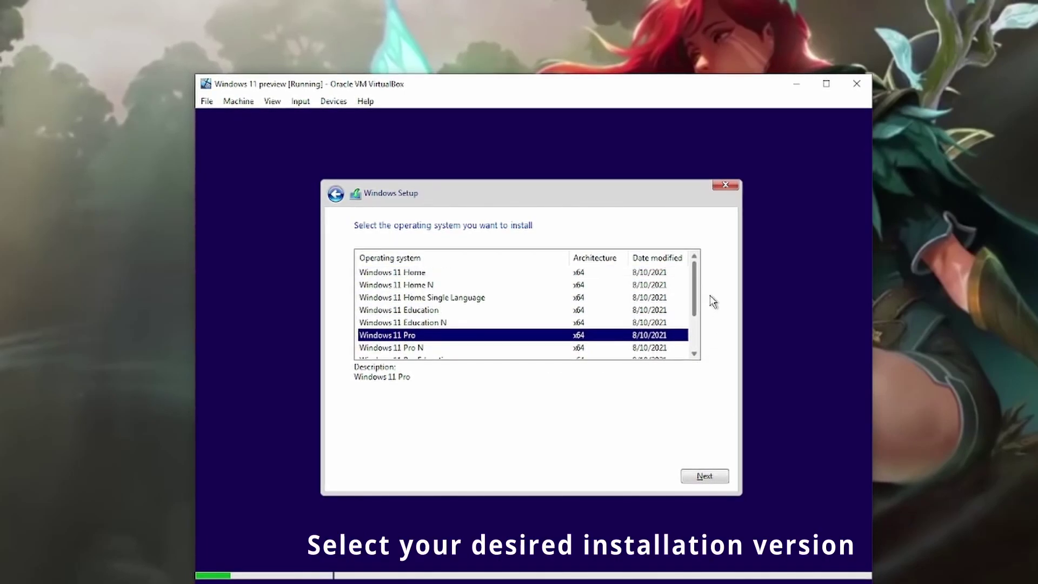
pyautogui.click(703, 477)
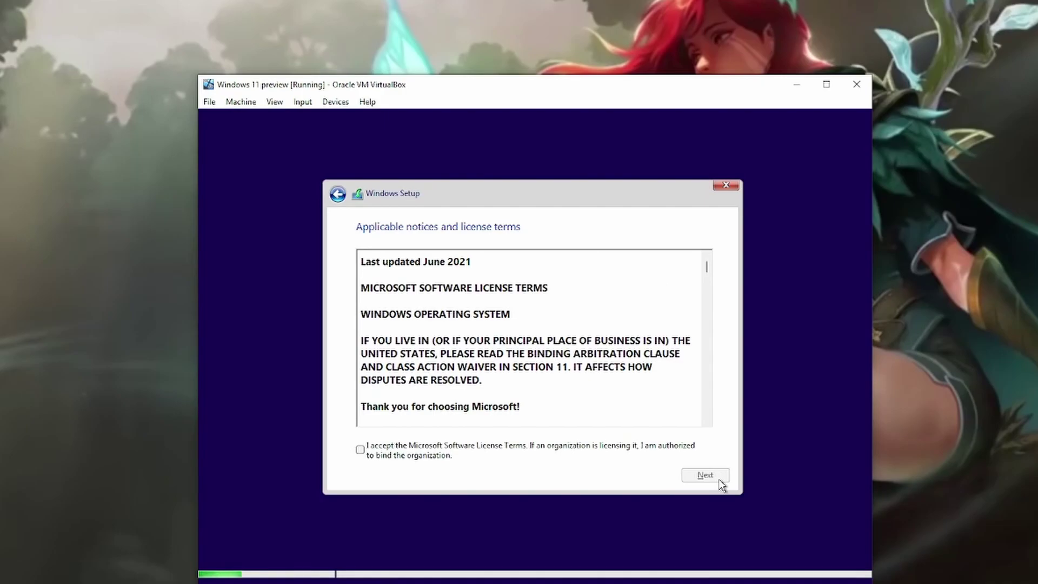
pyautogui.click(359, 455)
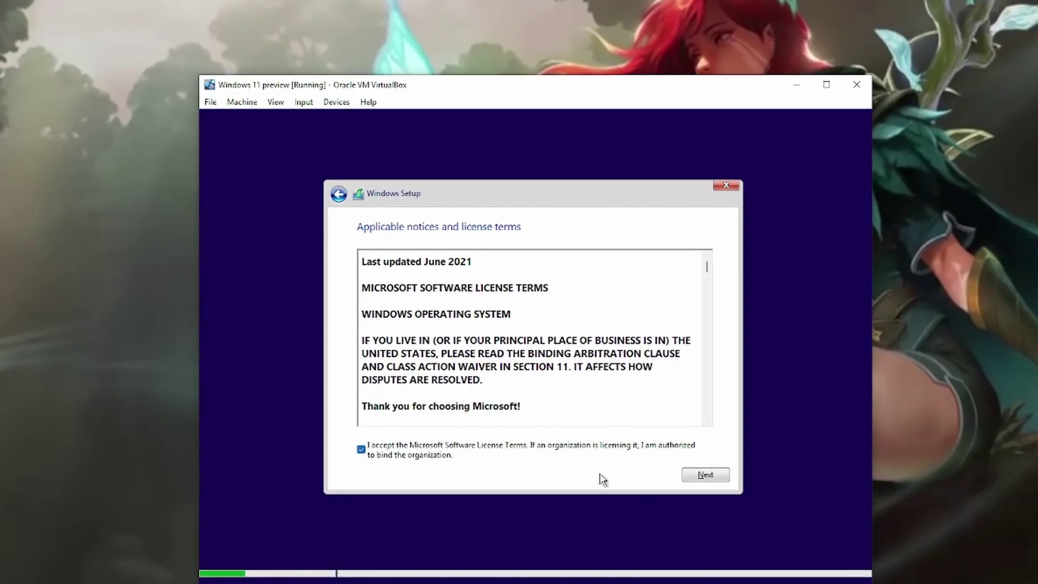
pyautogui.click(705, 474)
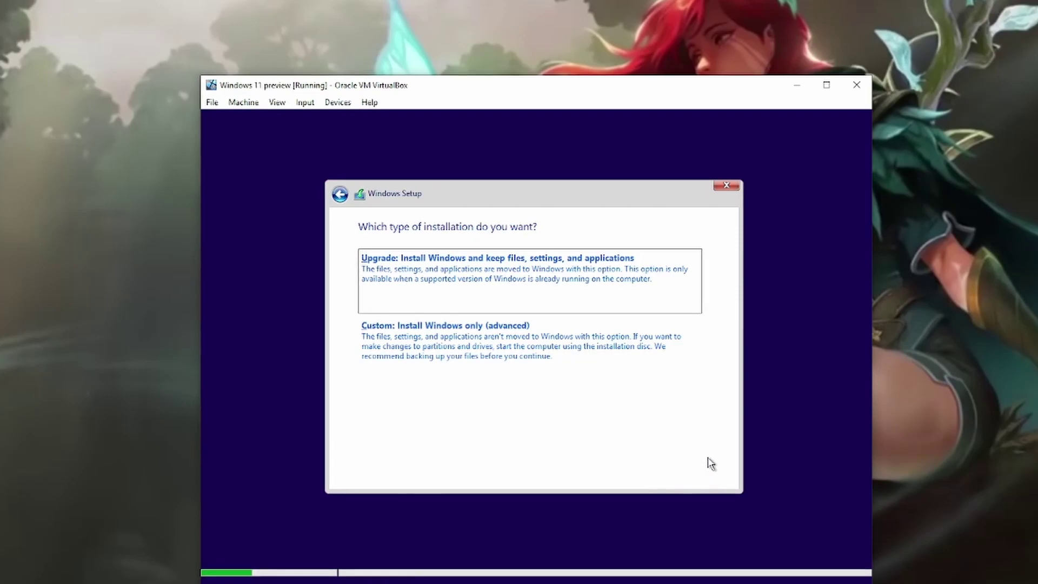
pyautogui.click(597, 342)
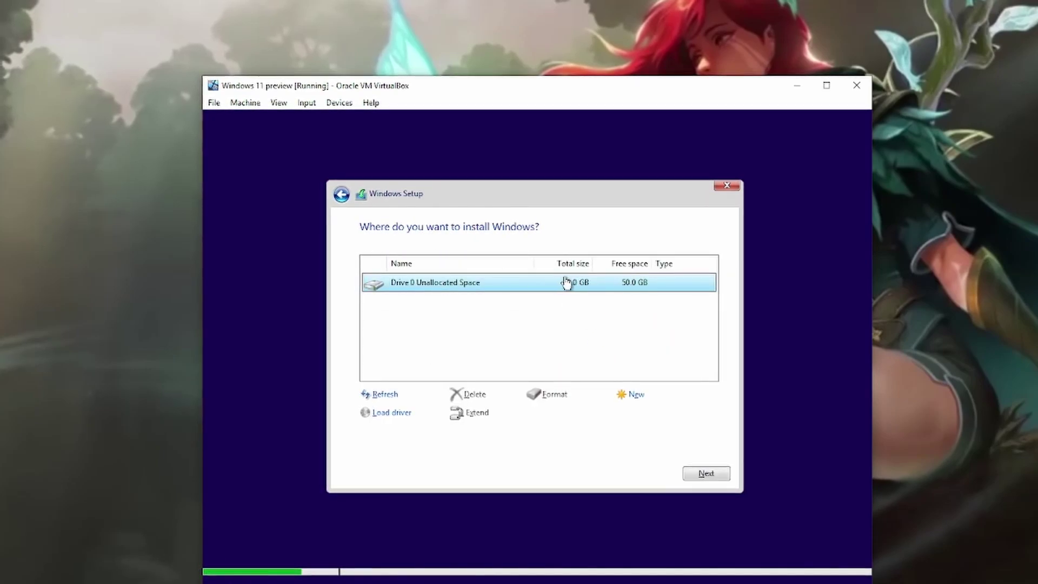
pyautogui.click(706, 474)
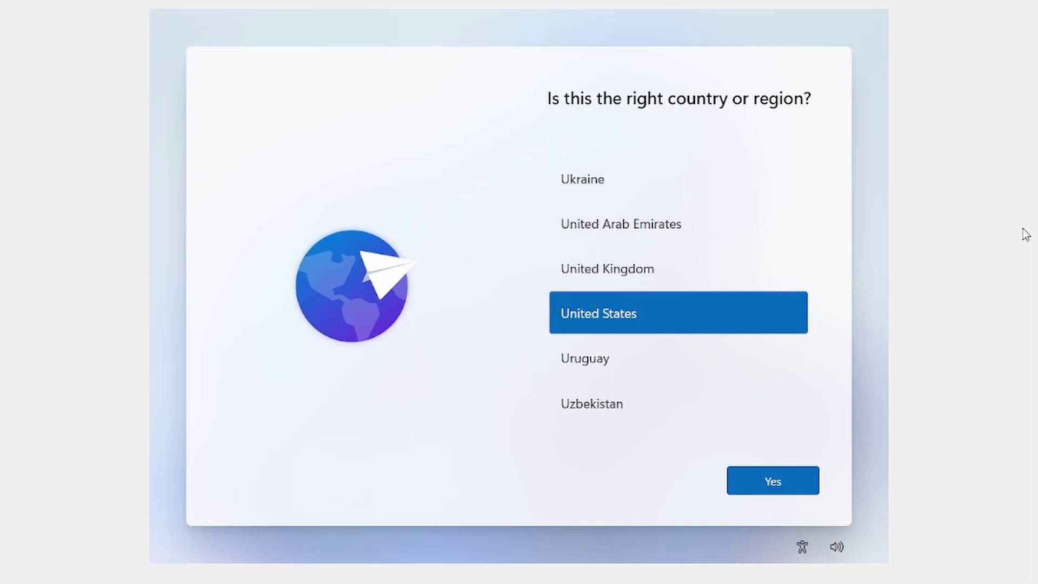
# - Confirm United States and the keyboard layout, skip a second layout, and name the PC Windows11
pyautogui.click(779, 485)
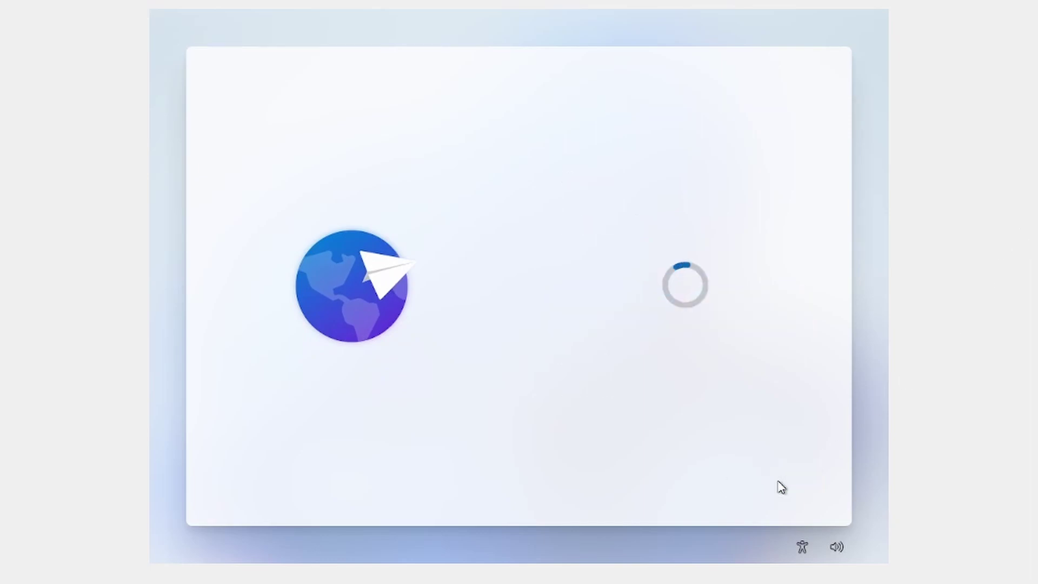
pyautogui.click(777, 480)
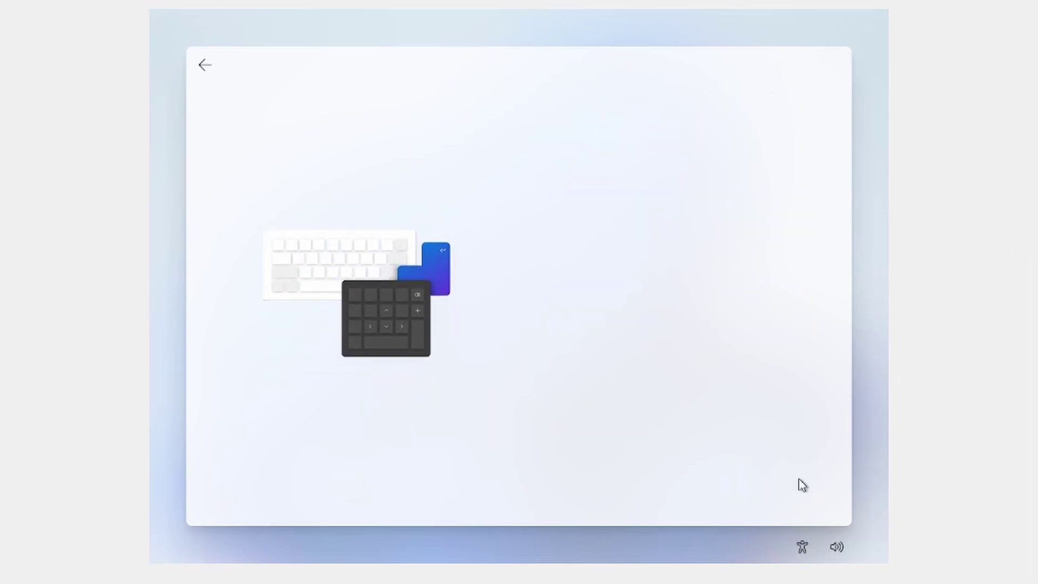
pyautogui.click(766, 482)
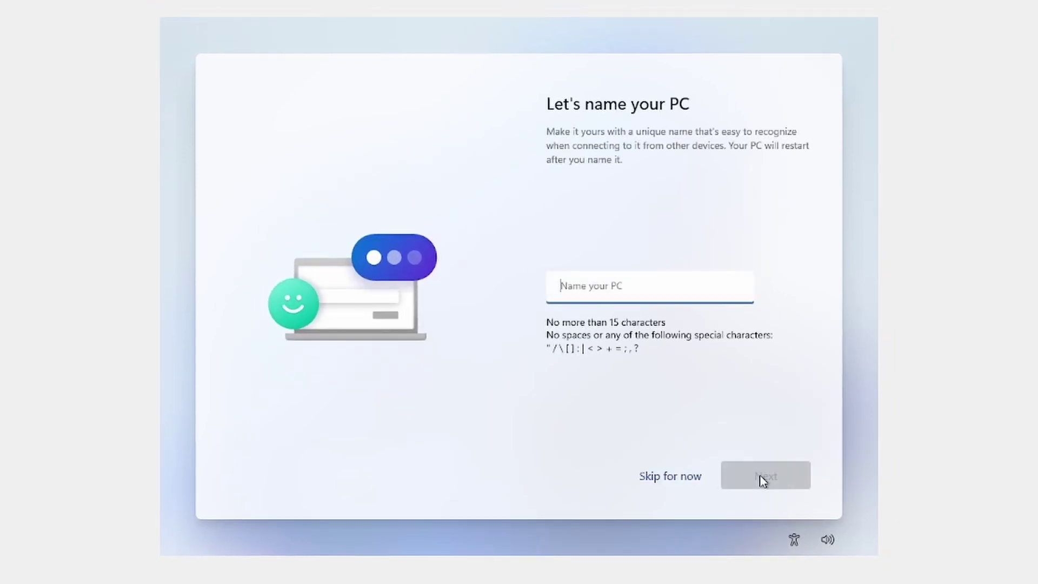
pyautogui.write('Windows11')
pyautogui.click(755, 470)
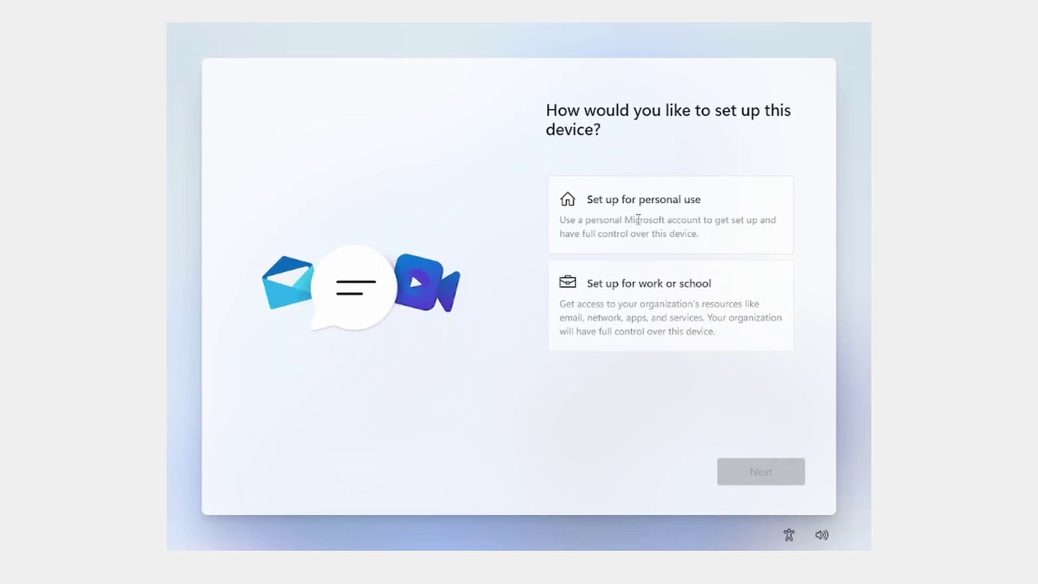
# - Choose personal use, then switch to an offline account and skip Microsoft sign-in
pyautogui.click(638, 219)
pyautogui.click(757, 470)
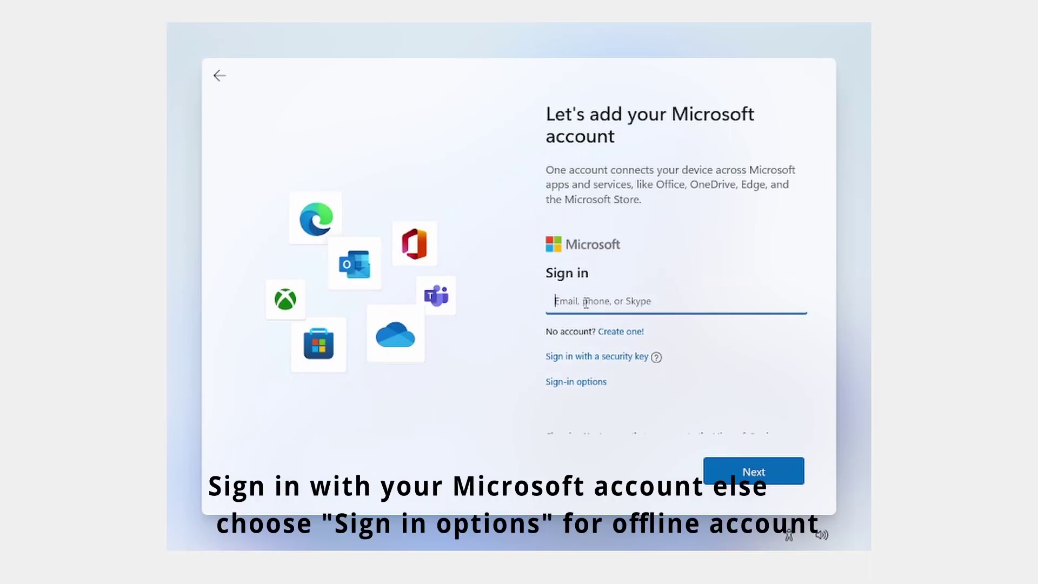
pyautogui.click(591, 351)
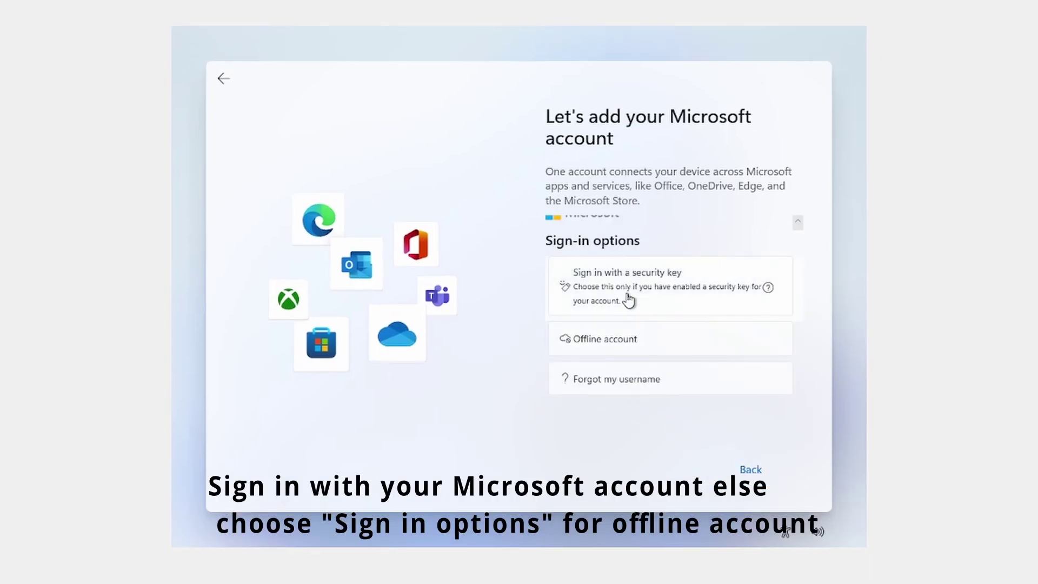
pyautogui.click(615, 343)
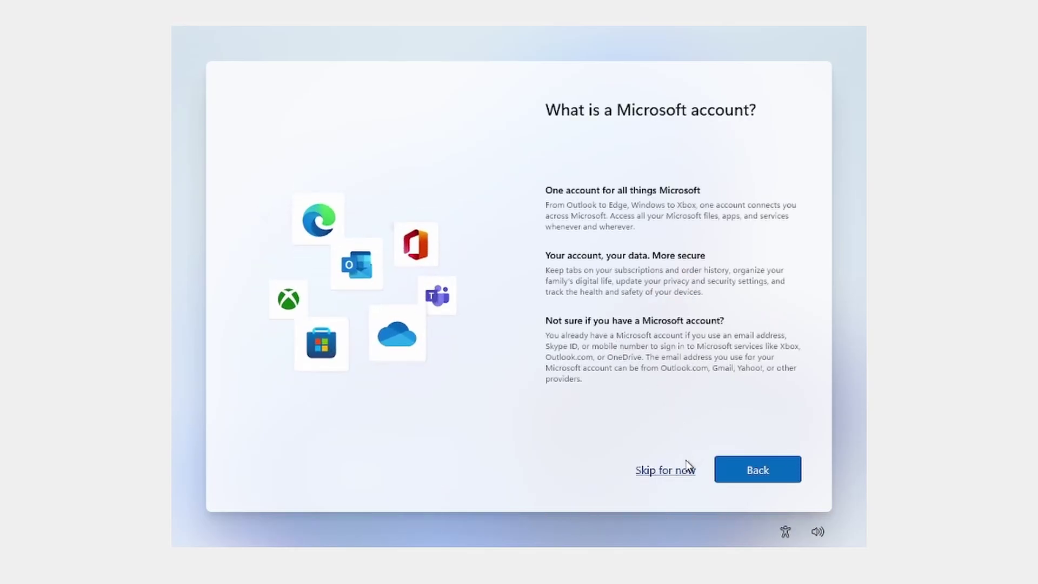
pyautogui.click(685, 471)
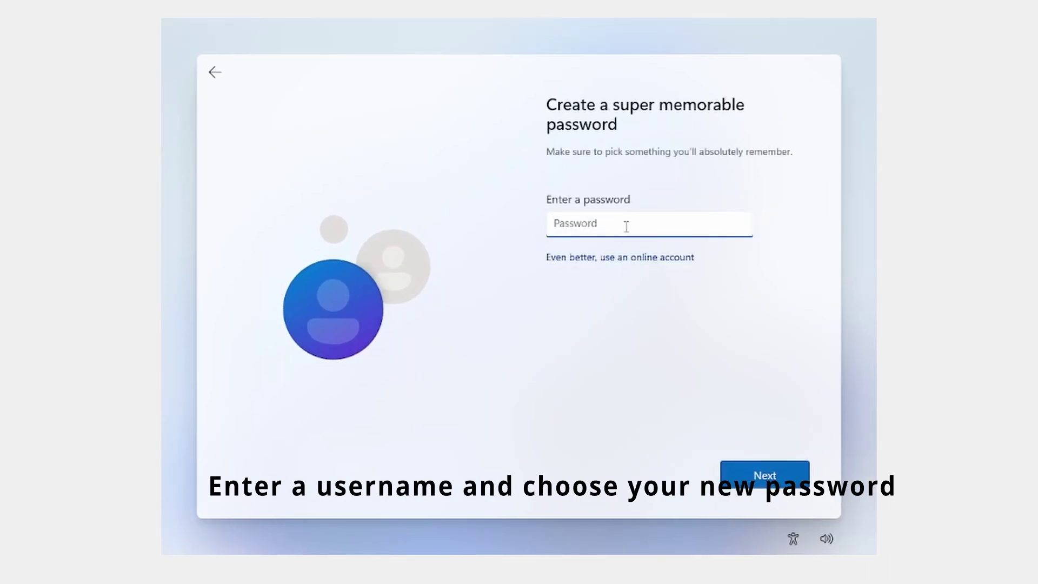
# - Enter and confirm a password for the local account
pyautogui.write('12345678')
pyautogui.click(738, 472)
pyautogui.write('12345678')
pyautogui.click(744, 481)
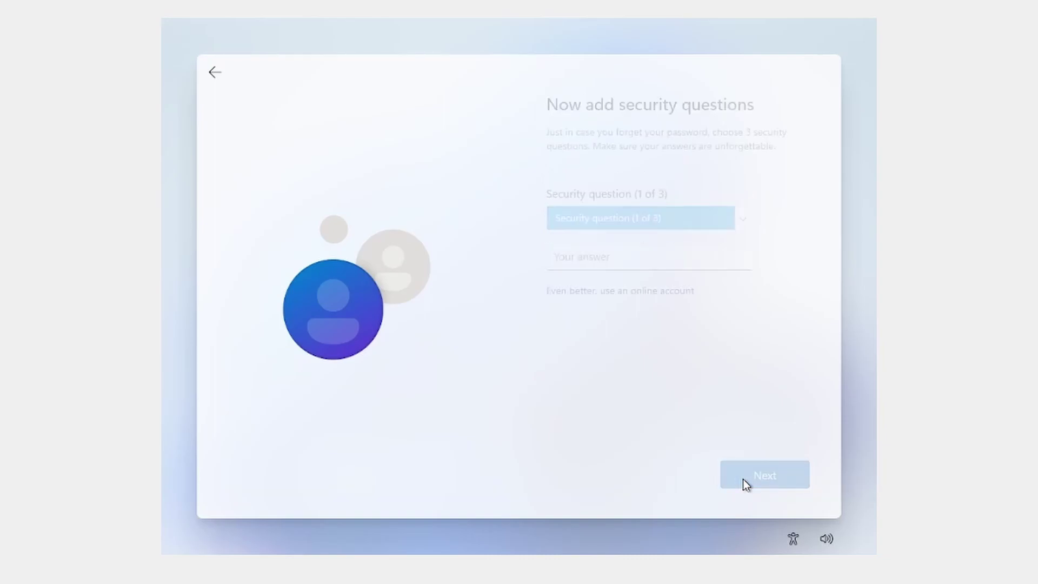
# - Answer the first security question, then pick and answer the birth-city question
pyautogui.click(633, 260)
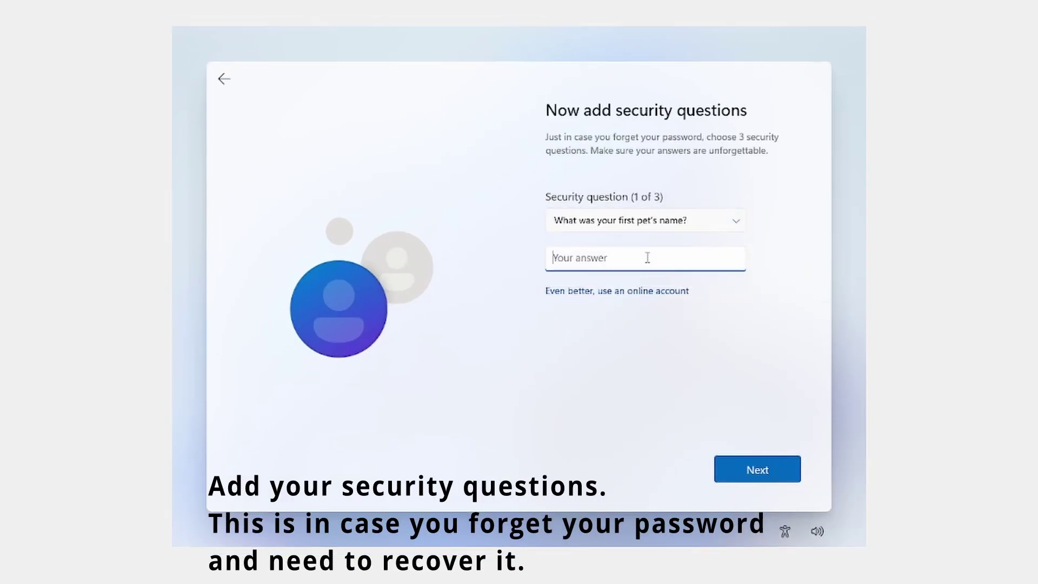
pyautogui.write('xxxxxxxxxxxxxxxxx')
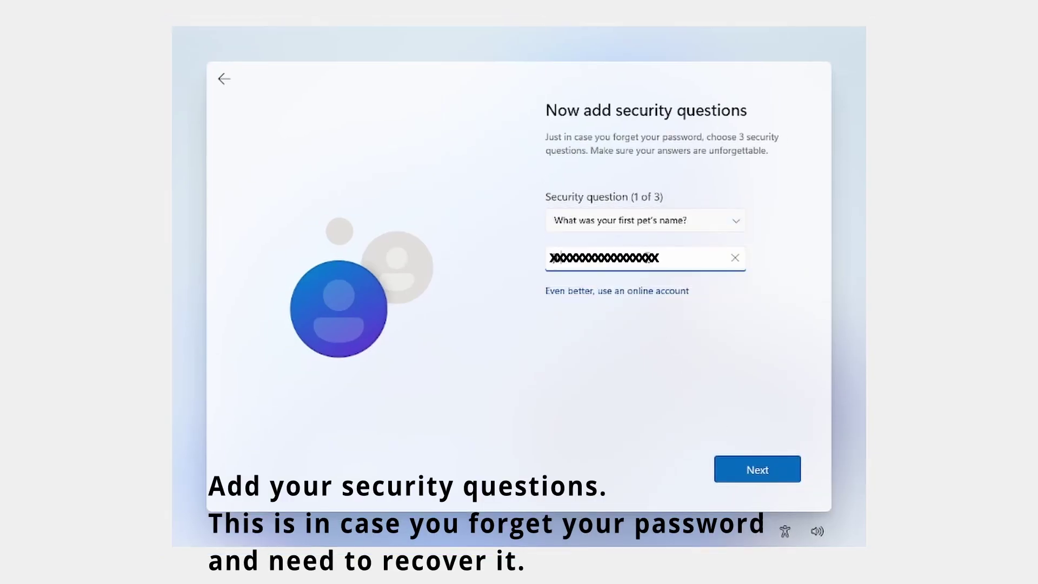
pyautogui.click(736, 468)
pyautogui.click(719, 221)
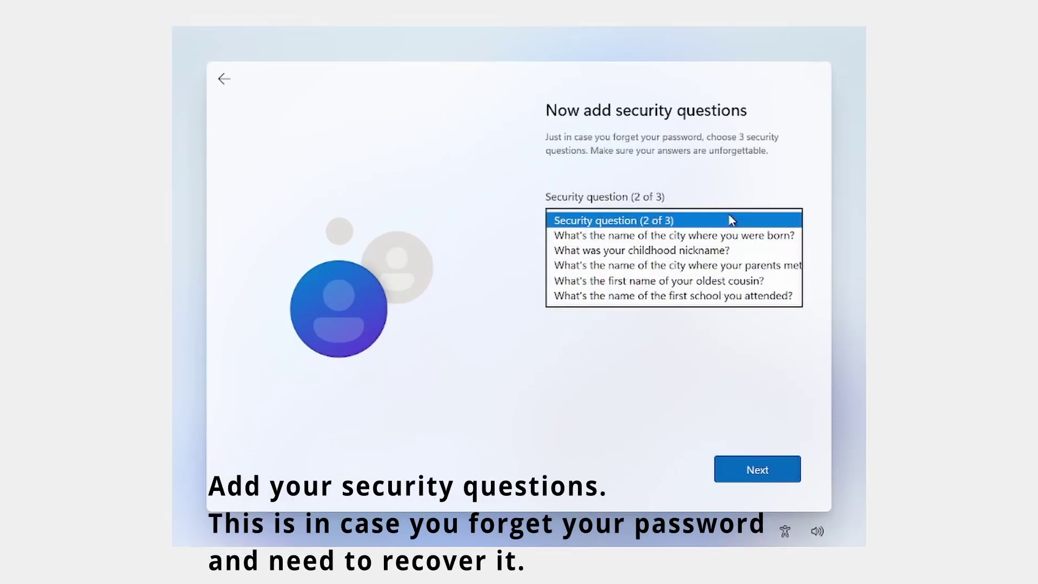
pyautogui.click(715, 235)
pyautogui.click(645, 260)
pyautogui.write('xxxxxxxxxxxxxxxx')
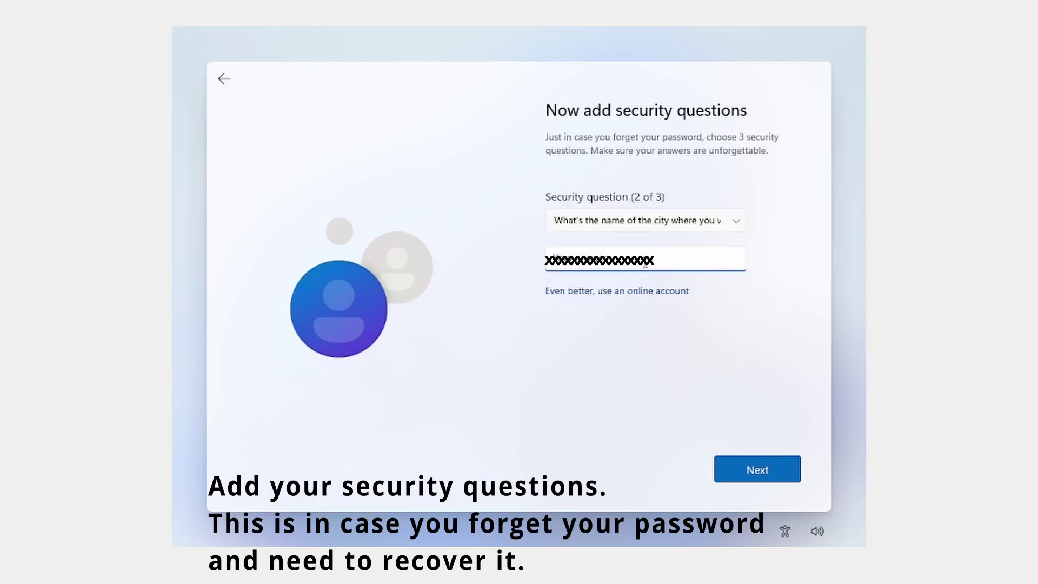
pyautogui.click(740, 467)
# - Pick and answer the childhood nickname question as the third security question
pyautogui.click(742, 223)
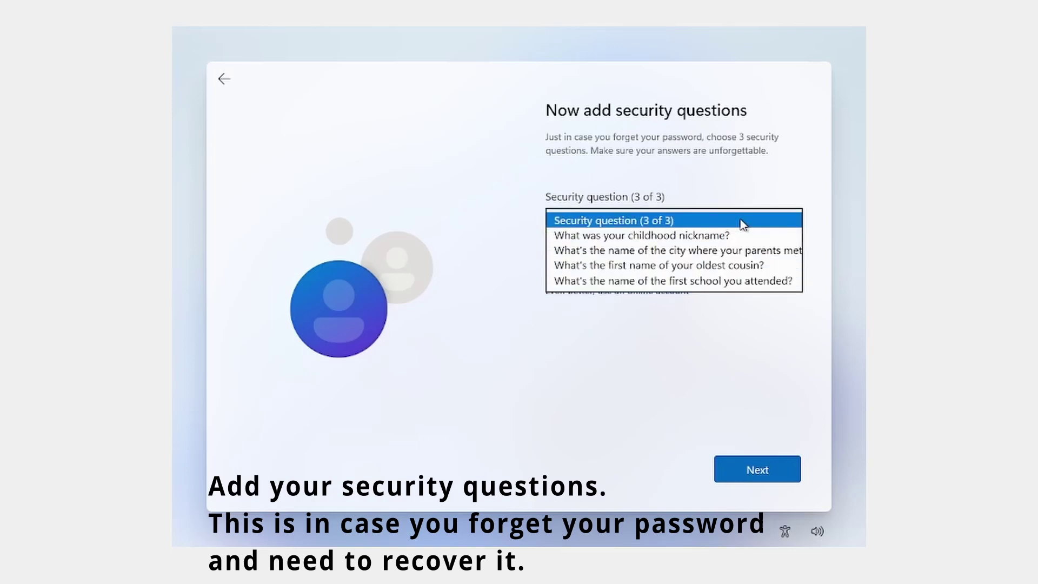
pyautogui.click(718, 235)
pyautogui.click(655, 252)
pyautogui.write('xxxxxxxxxxx')
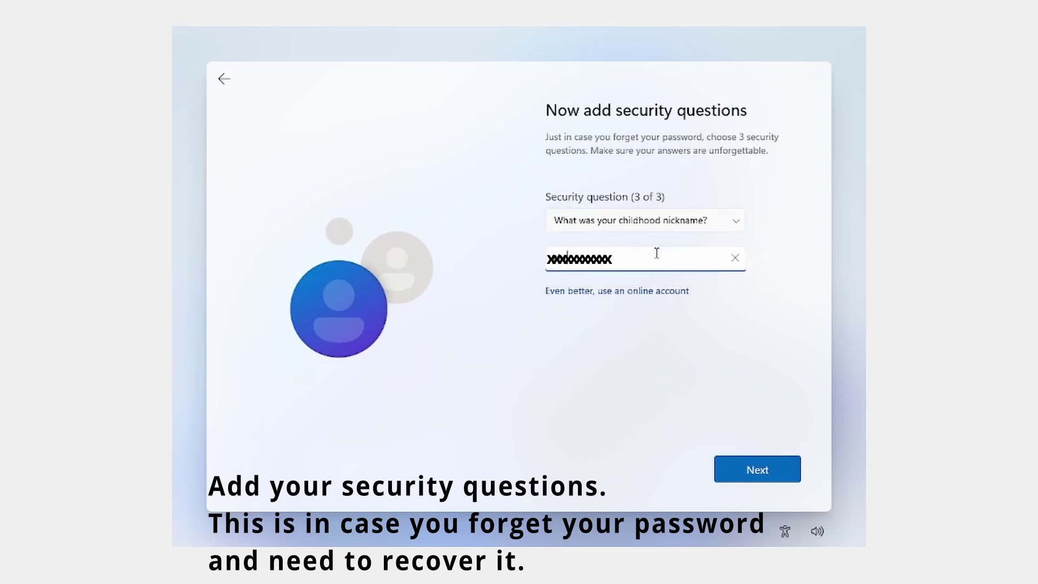
pyautogui.click(740, 470)
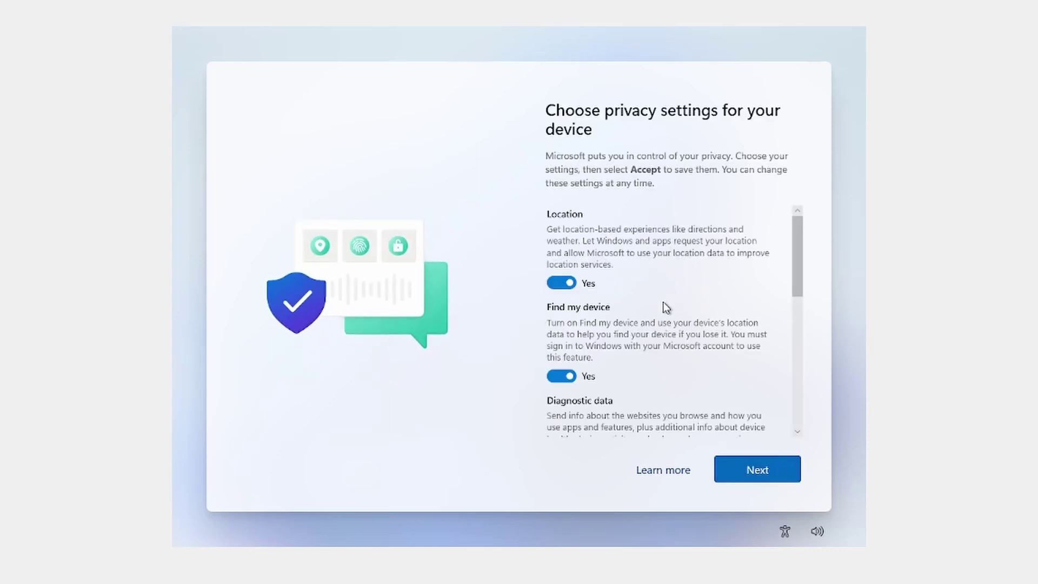
# - Scroll through the Windows 11 privacy settings and accept them to complete setup
pyautogui.scroll(-5, 666, 306)
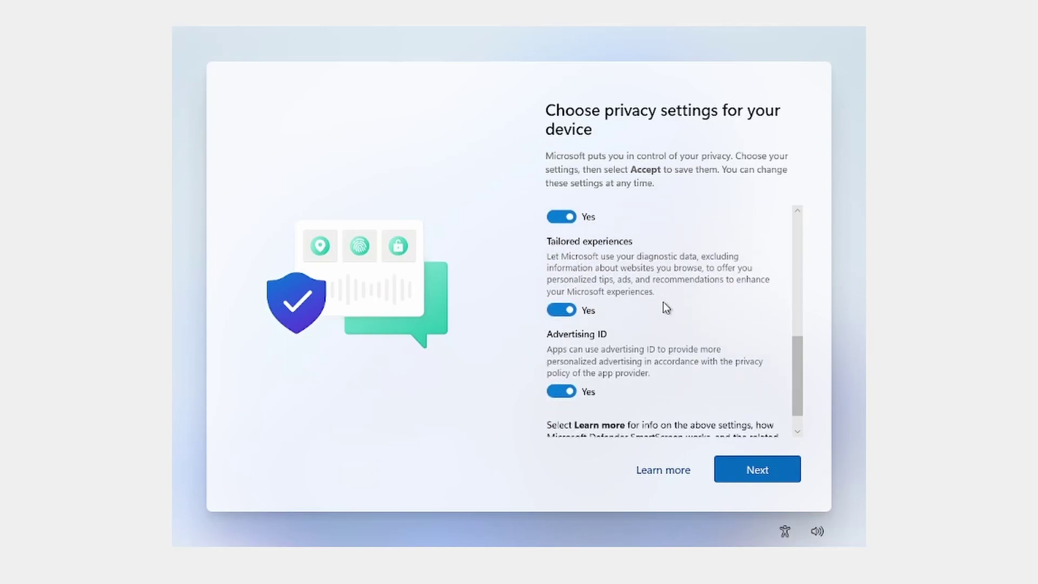
pyautogui.scroll(-2, 667, 318)
pyautogui.click(763, 475)
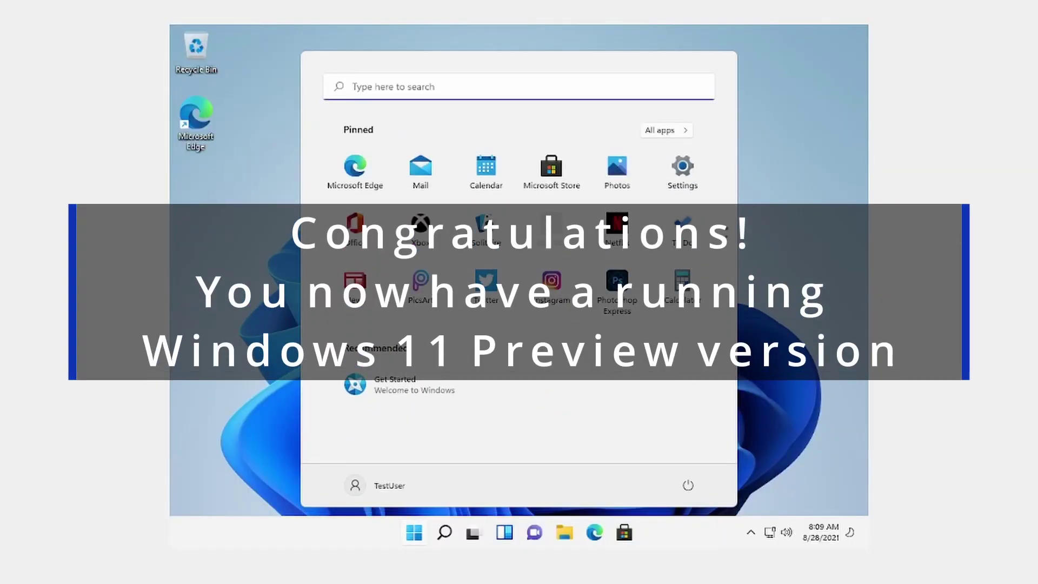
pyautogui.click(778, 334)
pyautogui.click(414, 532)
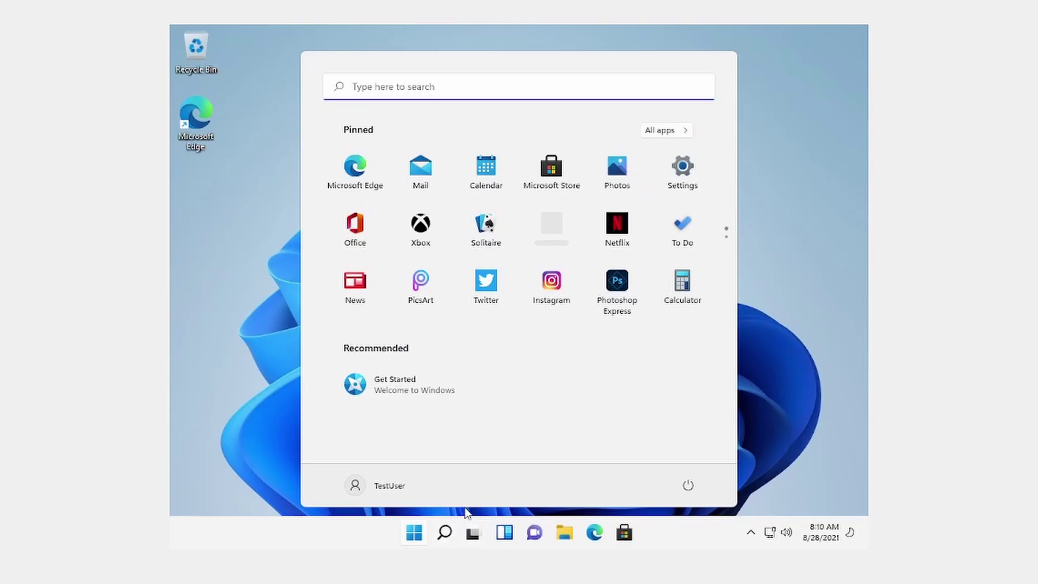
pyautogui.click(465, 534)
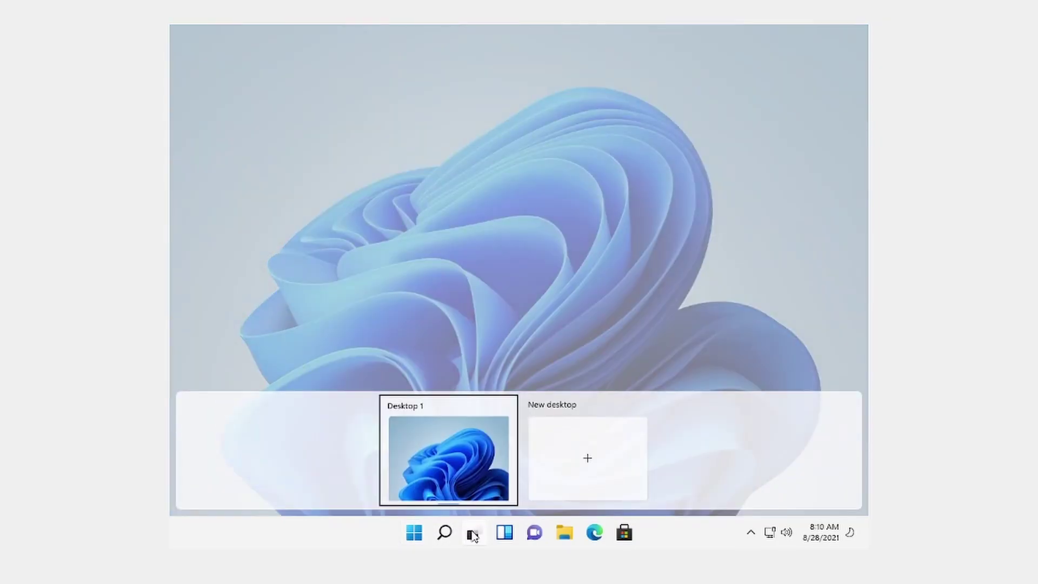
pyautogui.click(471, 534)
pyautogui.click(414, 532)
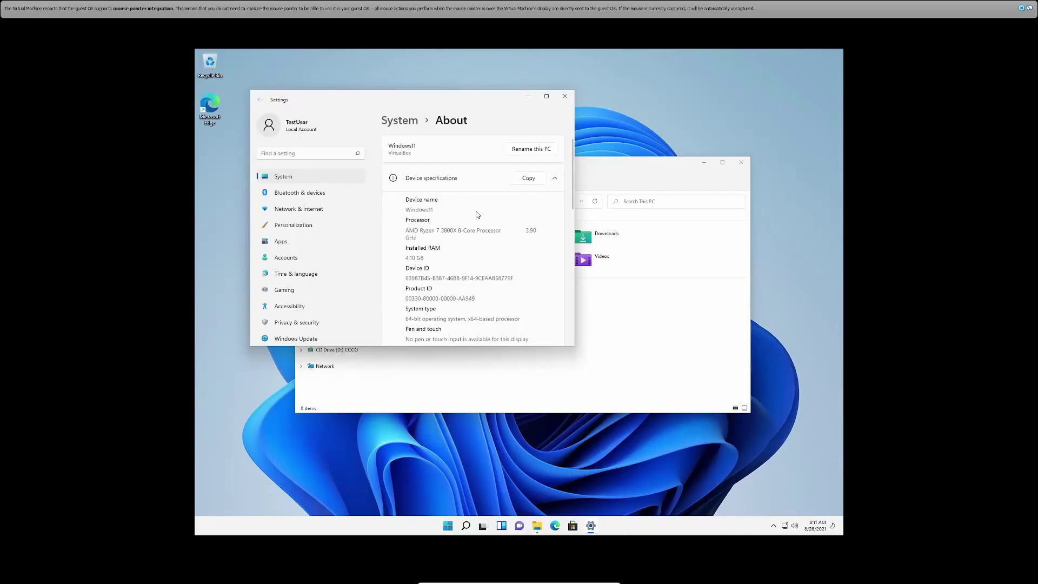
# - Scroll the Settings About page to review the device and Windows specifications
pyautogui.scroll(-3, 468, 255)
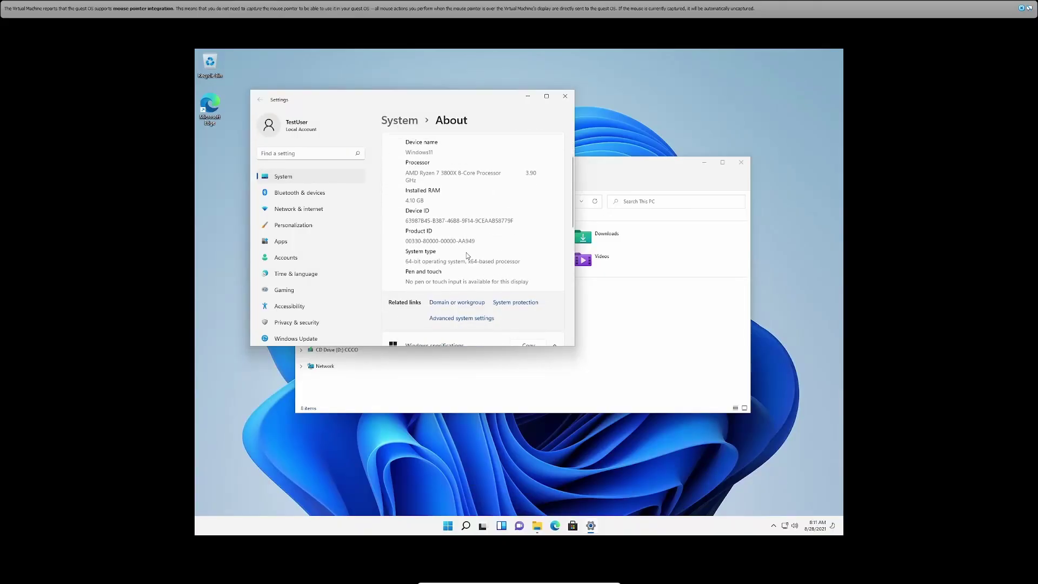
pyautogui.scroll(-2, 468, 255)
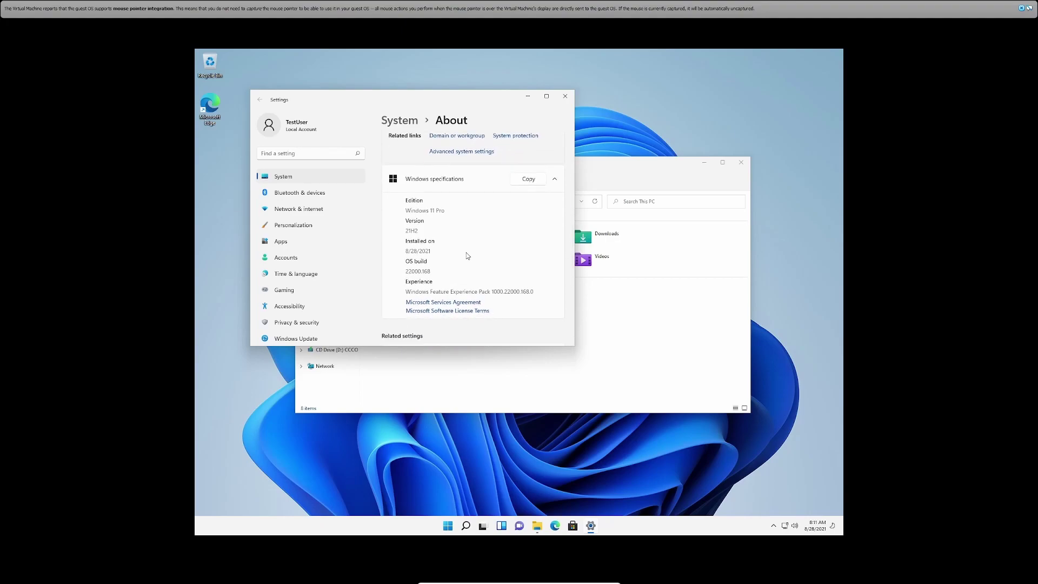
pyautogui.scroll(-2, 465, 252)
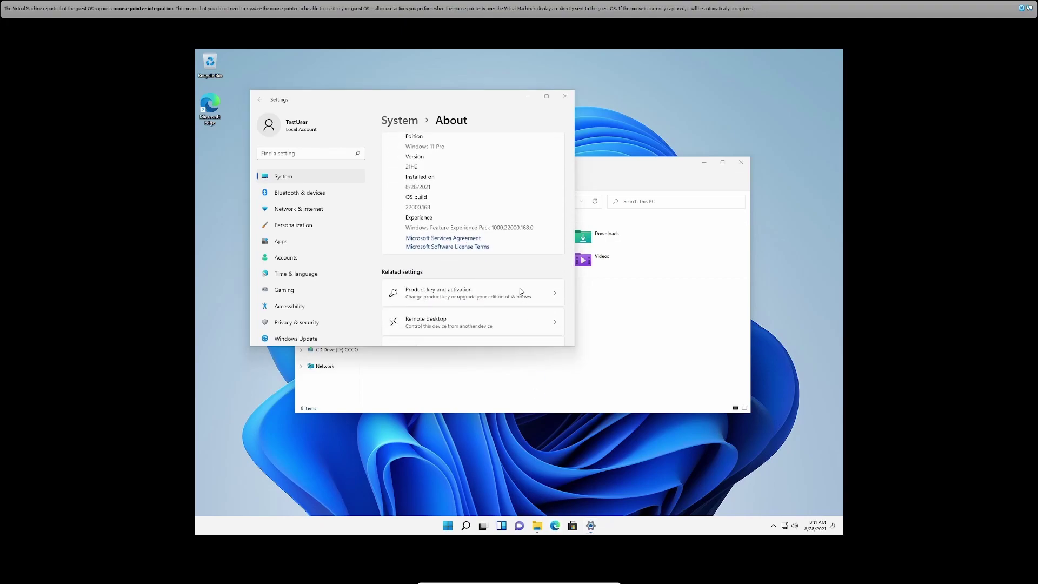
# - Open the Properties of Local Disk (C:) from the This PC window
pyautogui.click(576, 119)
pyautogui.click(581, 225)
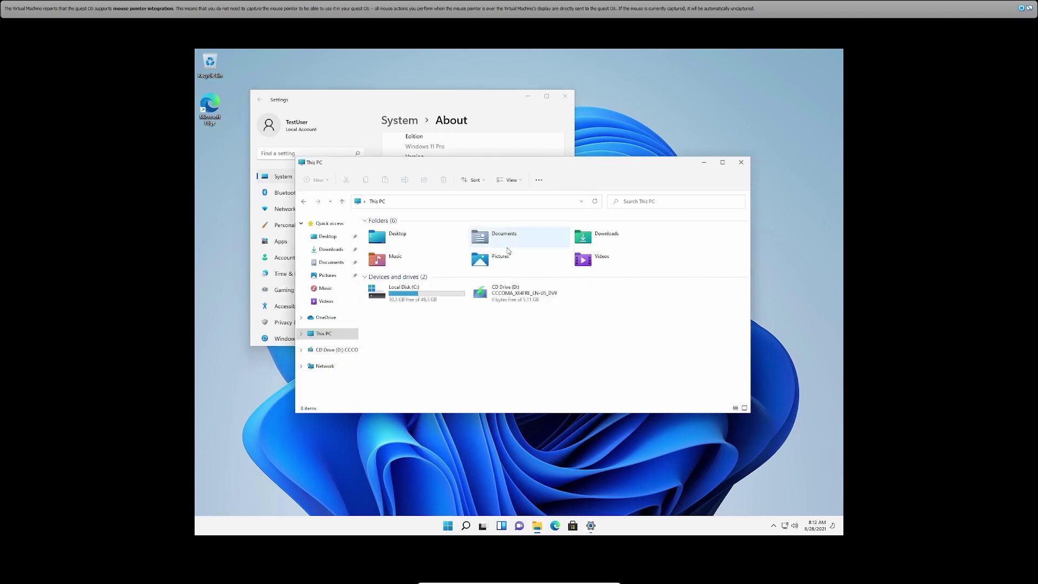
pyautogui.click(439, 300)
pyautogui.rightClick(440, 301)
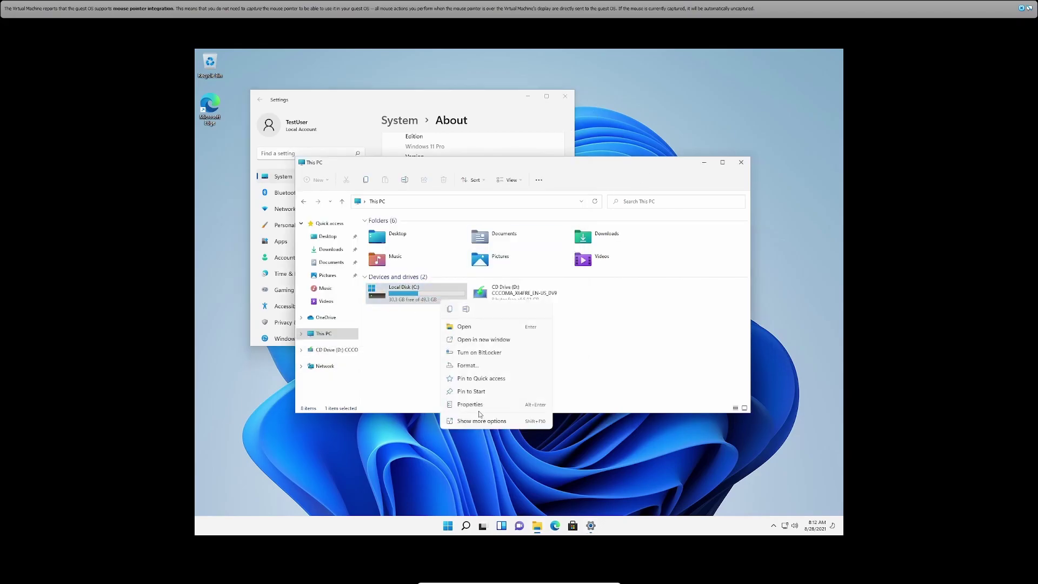
pyautogui.click(471, 404)
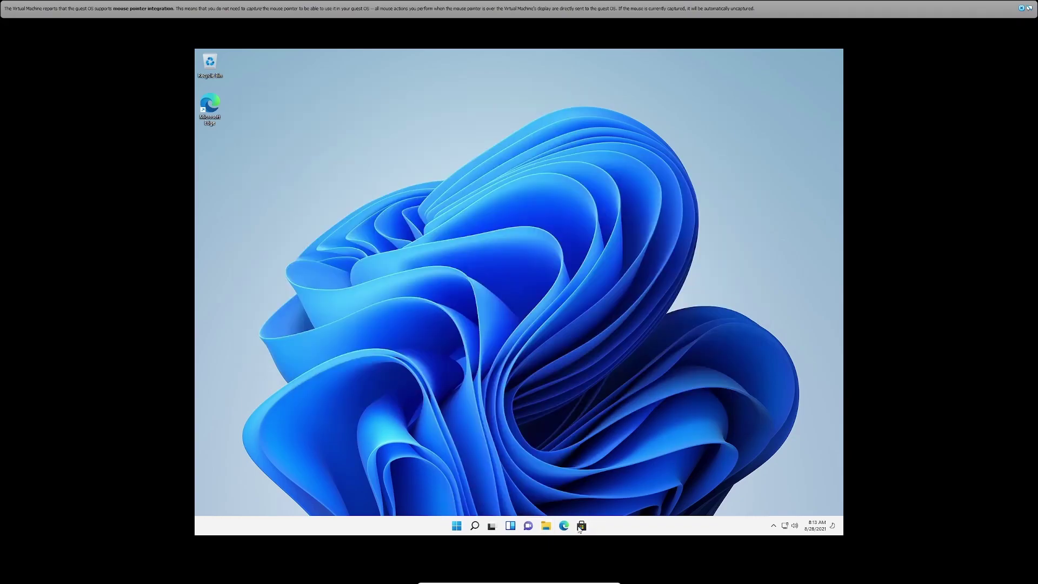
# - Go to Windows Update in Settings and start downloading the two pending updates
pyautogui.click(457, 525)
pyautogui.click(616, 286)
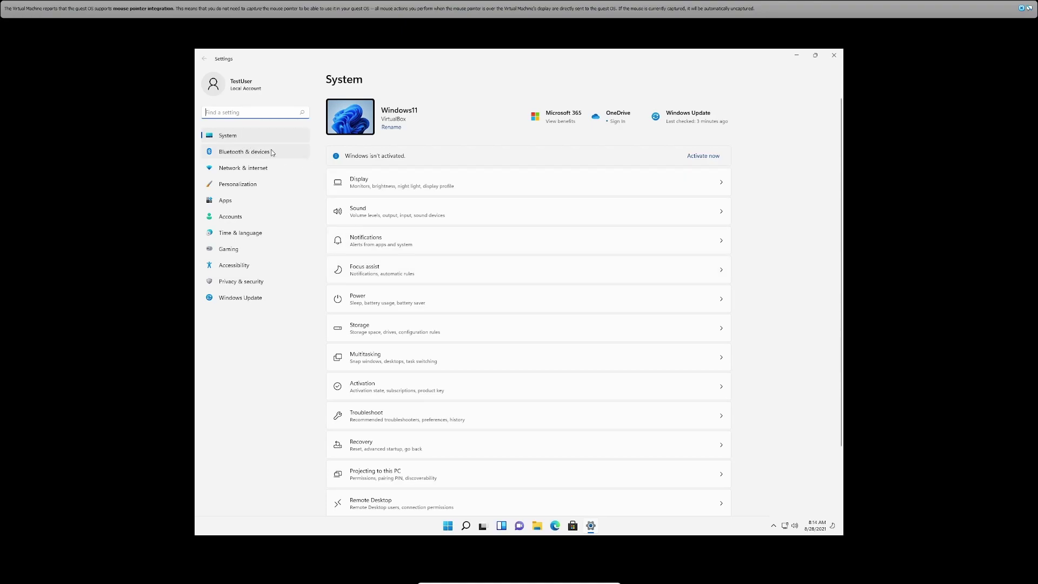
pyautogui.click(241, 298)
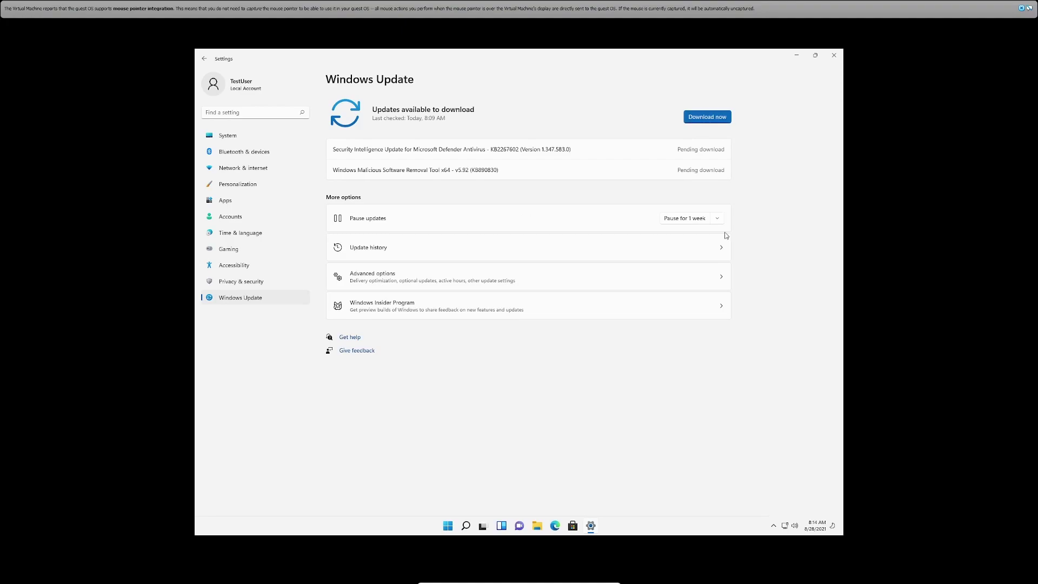
pyautogui.click(707, 117)
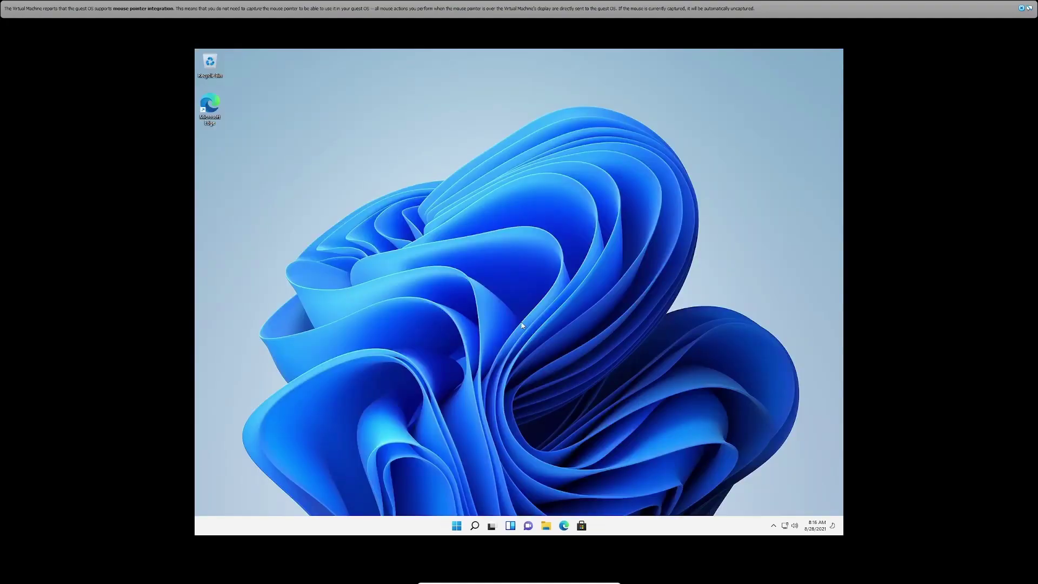
# - Shut down Windows 11 from the Start menu's power options
pyautogui.click(456, 524)
pyautogui.click(620, 497)
pyautogui.click(621, 467)
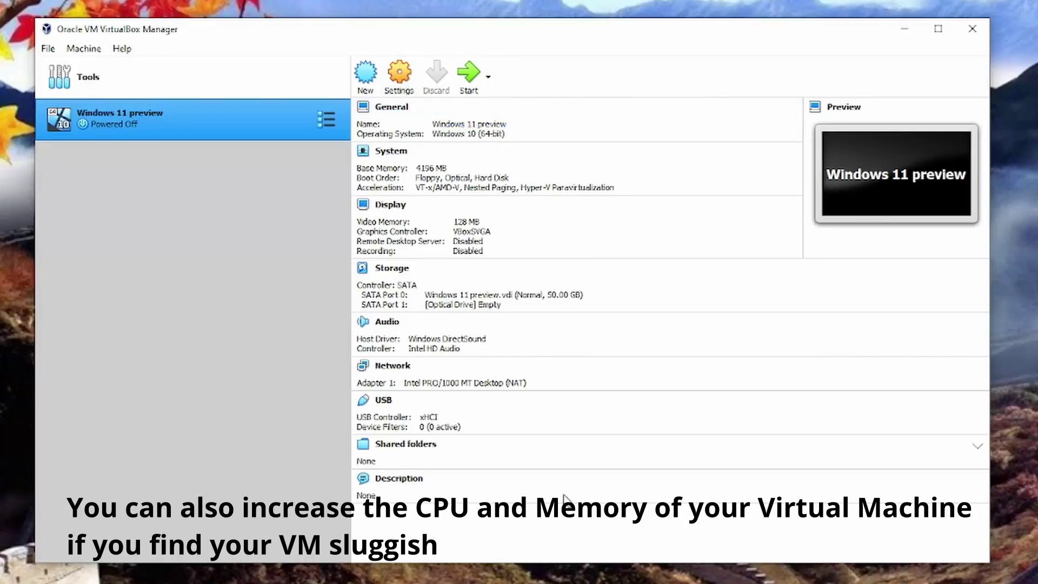
# - Set the VM to 4 processors and 8192 MB base memory, remove Floppy from boot order, and save
pyautogui.click(390, 90)
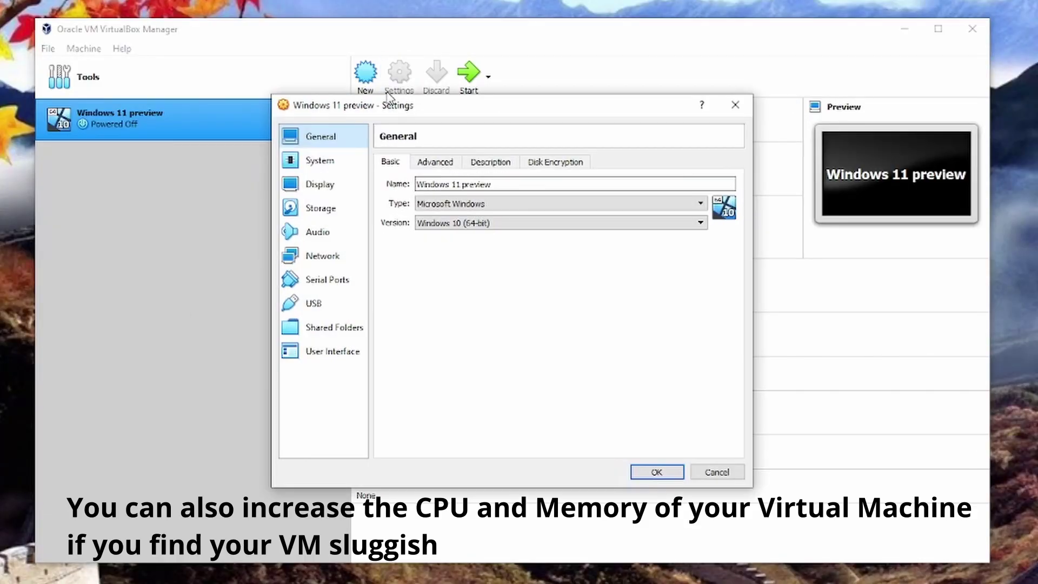
pyautogui.click(340, 165)
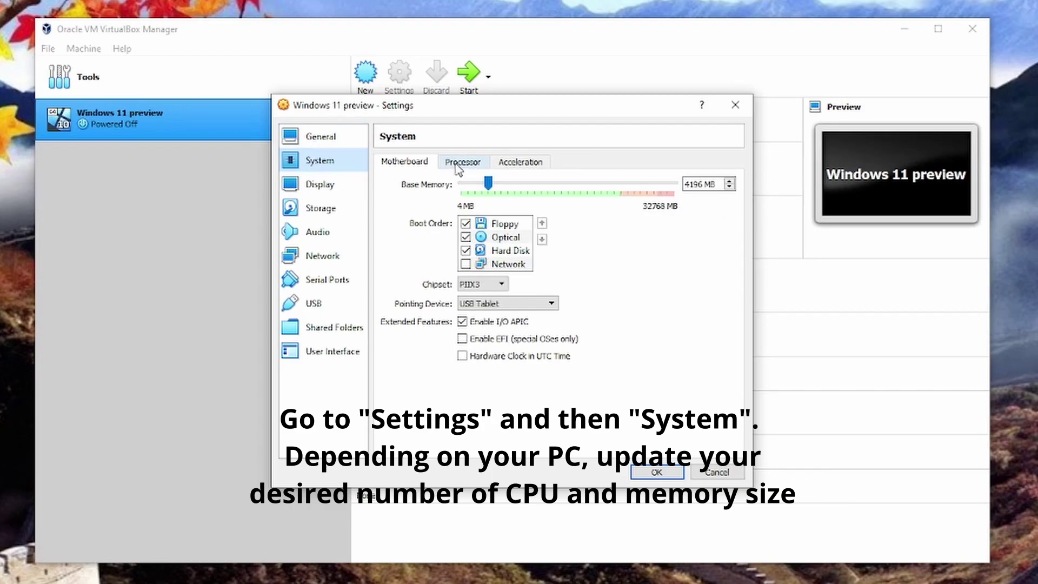
pyautogui.click(458, 165)
pyautogui.moveTo(461, 184); pyautogui.dragTo(506, 191)
pyautogui.click(513, 166)
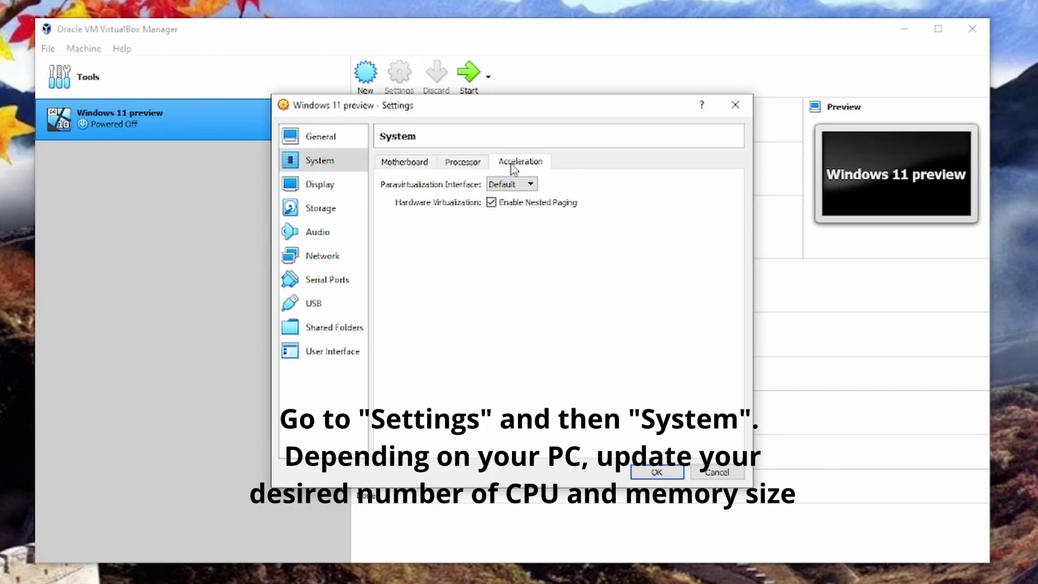
pyautogui.click(416, 163)
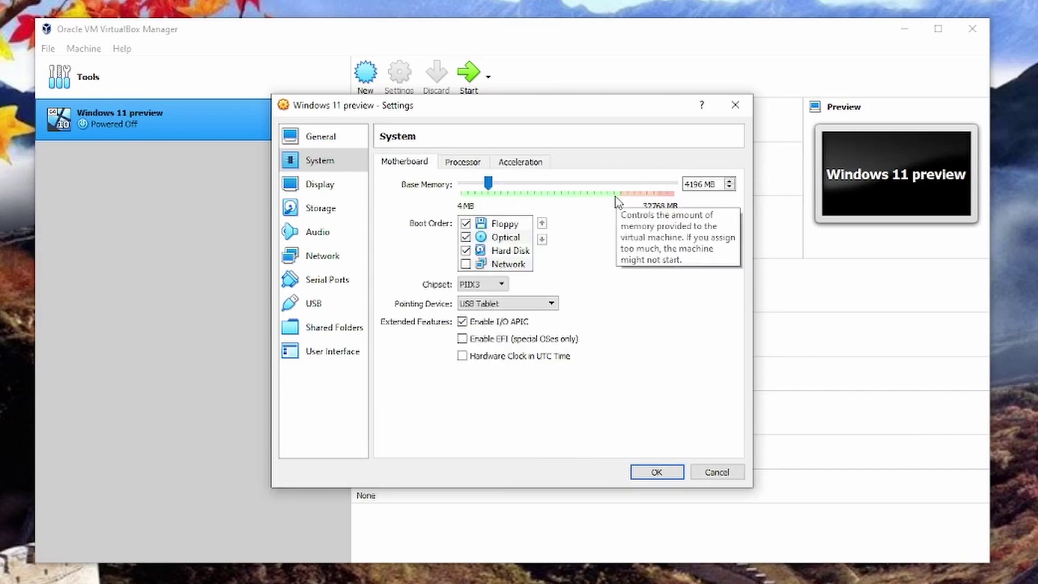
pyautogui.moveTo(488, 183); pyautogui.dragTo(514, 183)
pyautogui.click(465, 223)
pyautogui.click(656, 471)
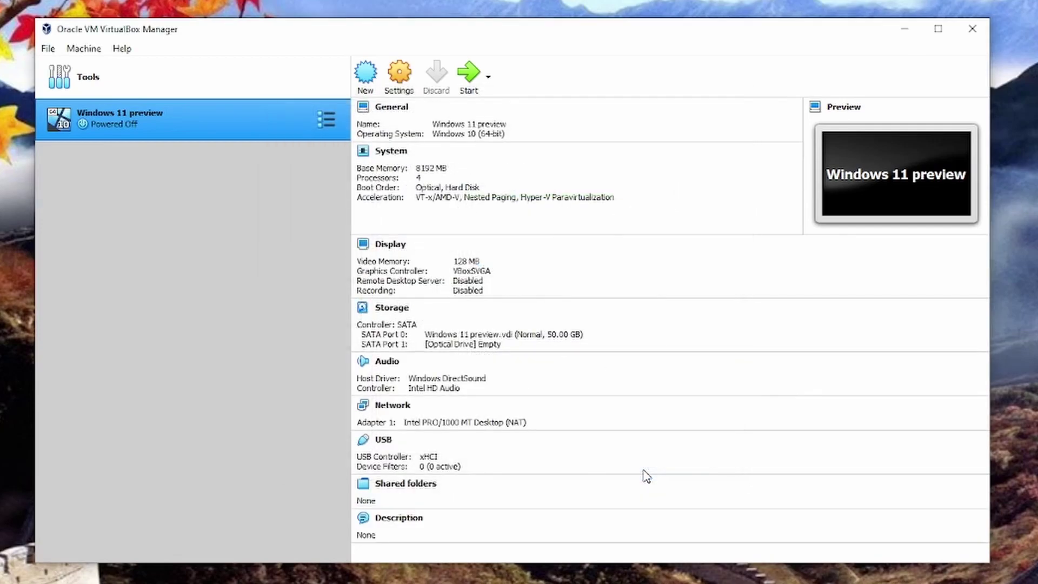